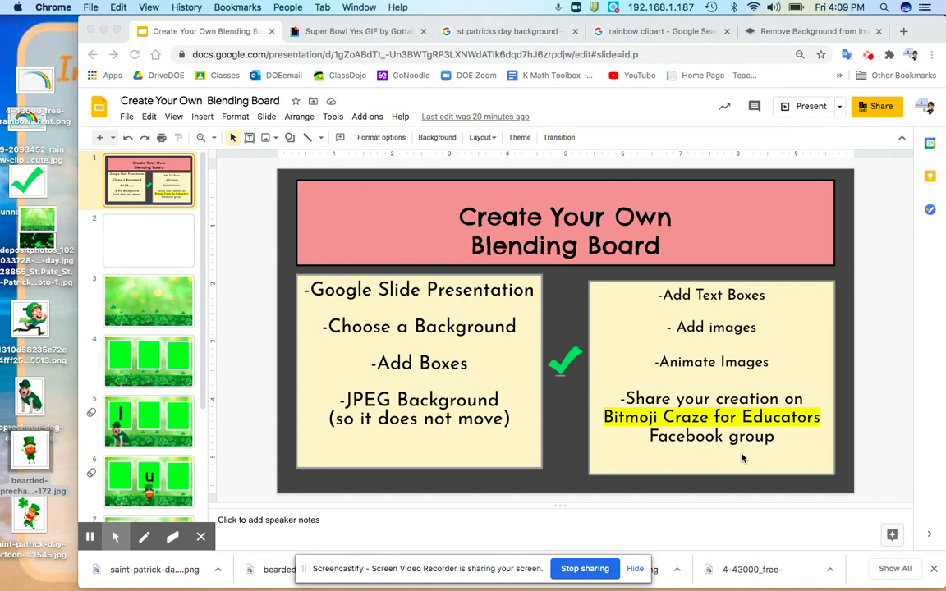
# Step: Set the background of blank slide 2 to the green shamrock image file saved on the desktop
pyautogui.click(161, 249)
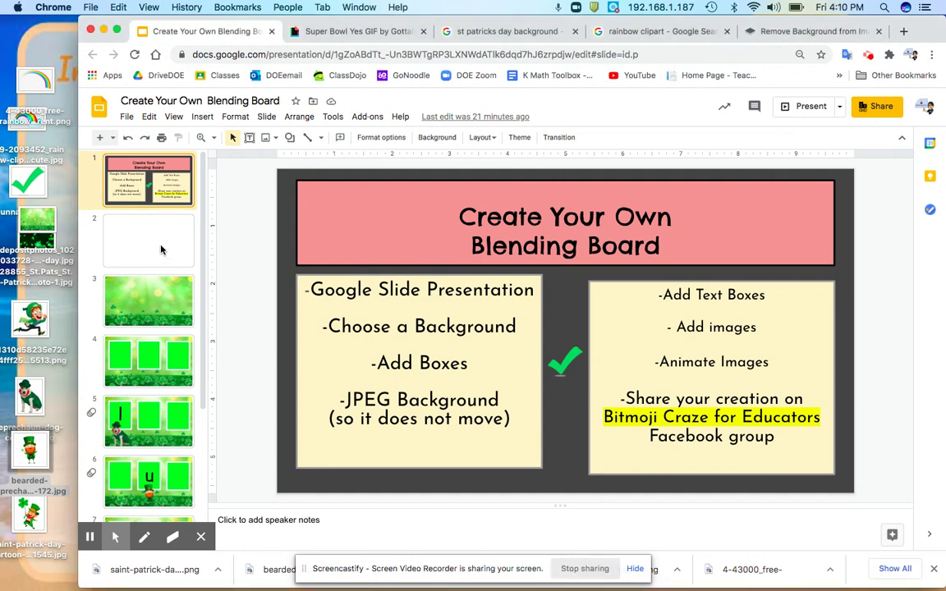
pyautogui.click(161, 248)
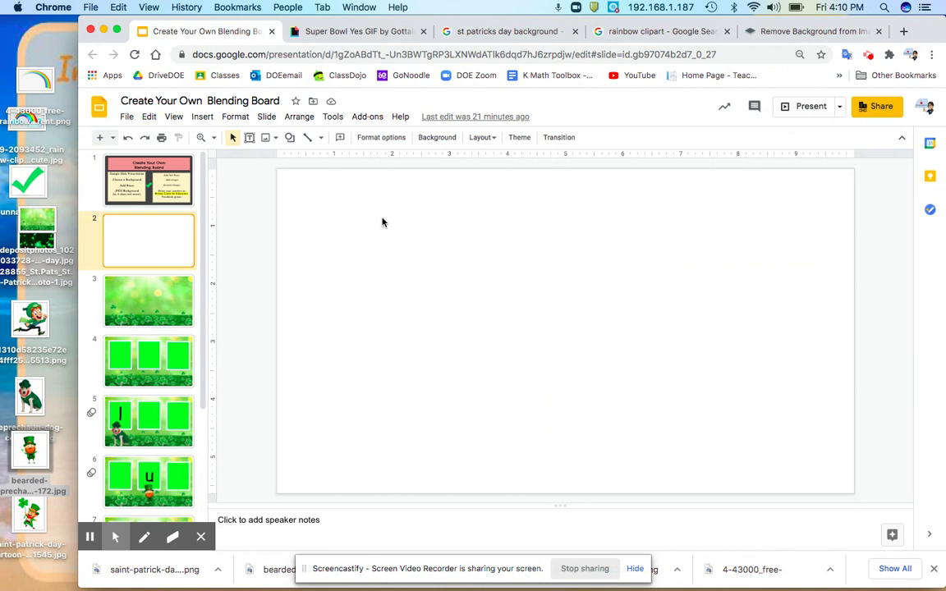
pyautogui.click(437, 138)
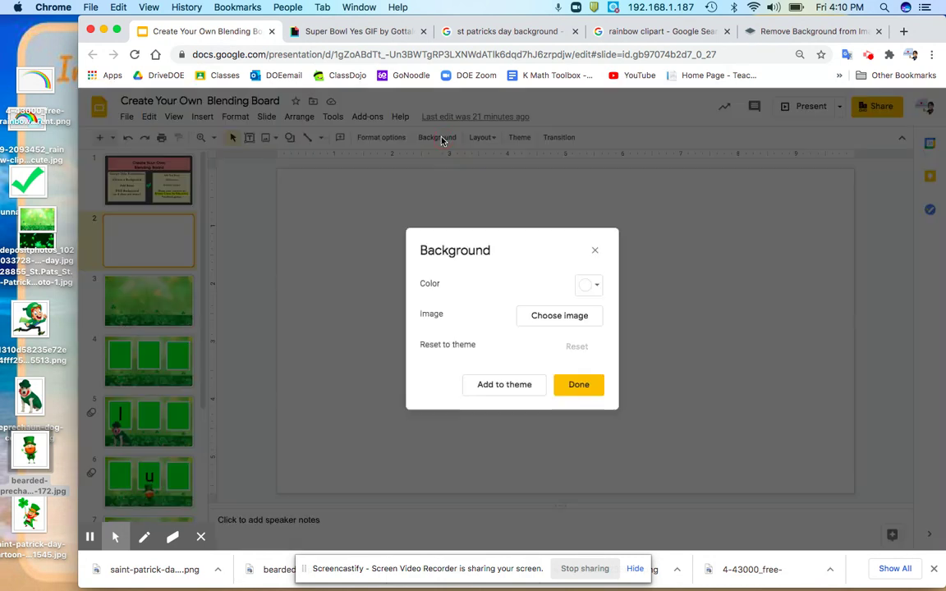
pyautogui.click(562, 317)
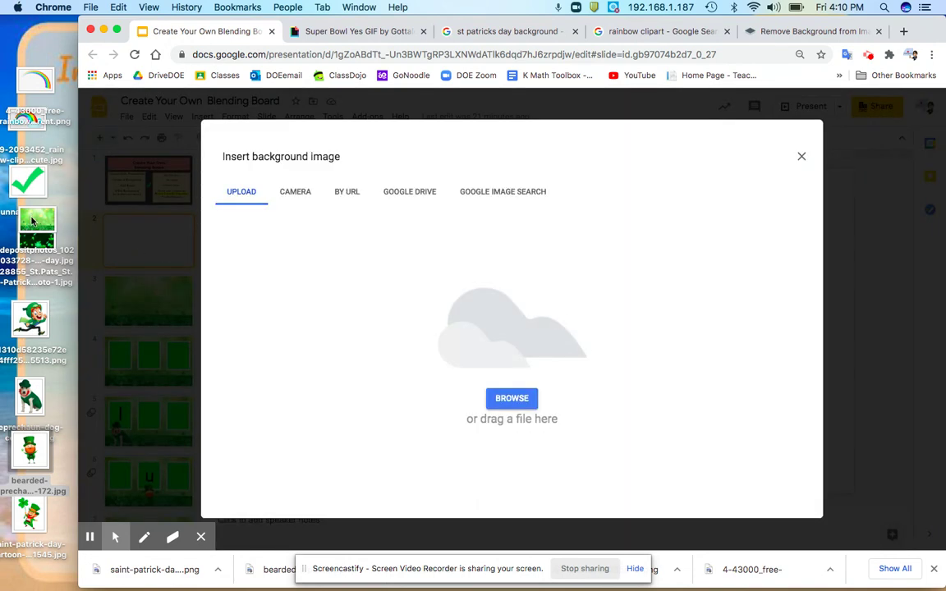
pyautogui.moveTo(33, 221); pyautogui.dragTo(407, 315)
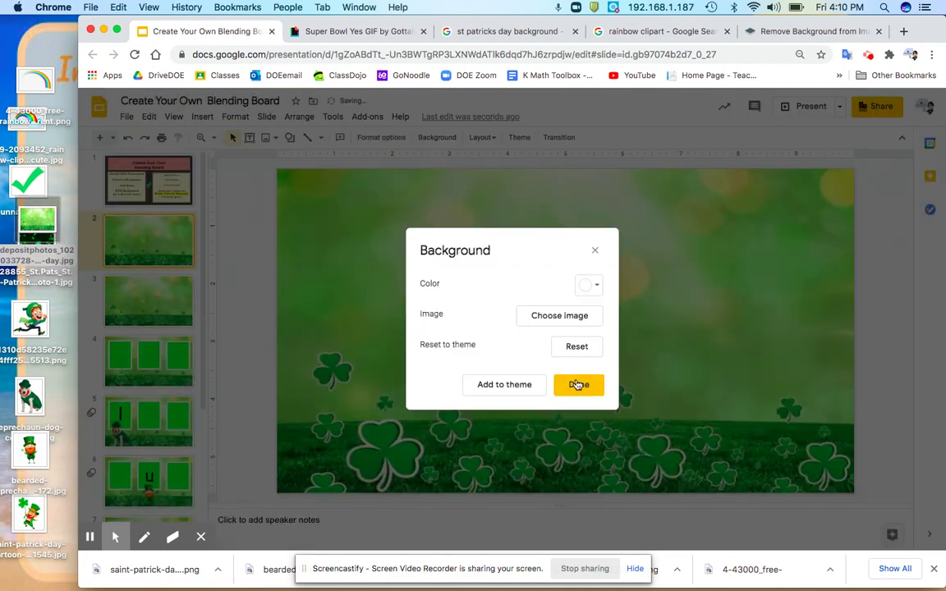
pyautogui.click(576, 384)
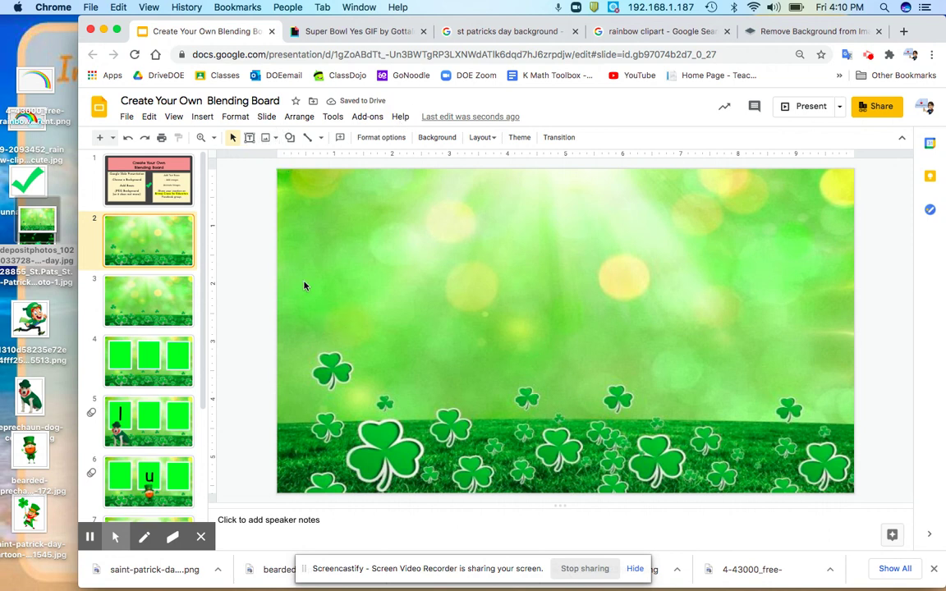
# Step: Draw a rectangle about 2.6 by 3 inches in the upper left area of slide 2 and fill it bright green
pyautogui.click(289, 137)
pyautogui.moveTo(295, 159)
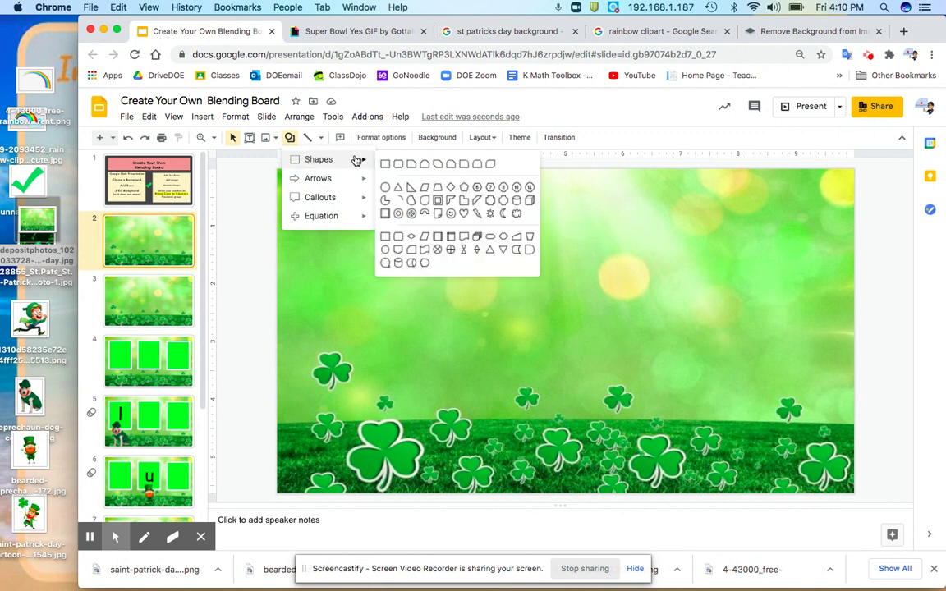
pyautogui.click(385, 163)
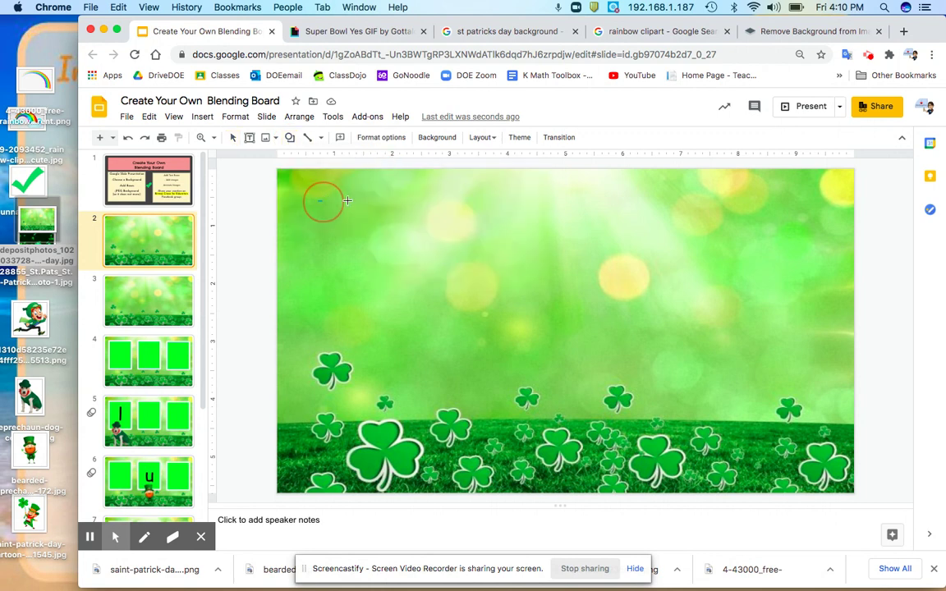
pyautogui.moveTo(346, 200); pyautogui.dragTo(467, 376)
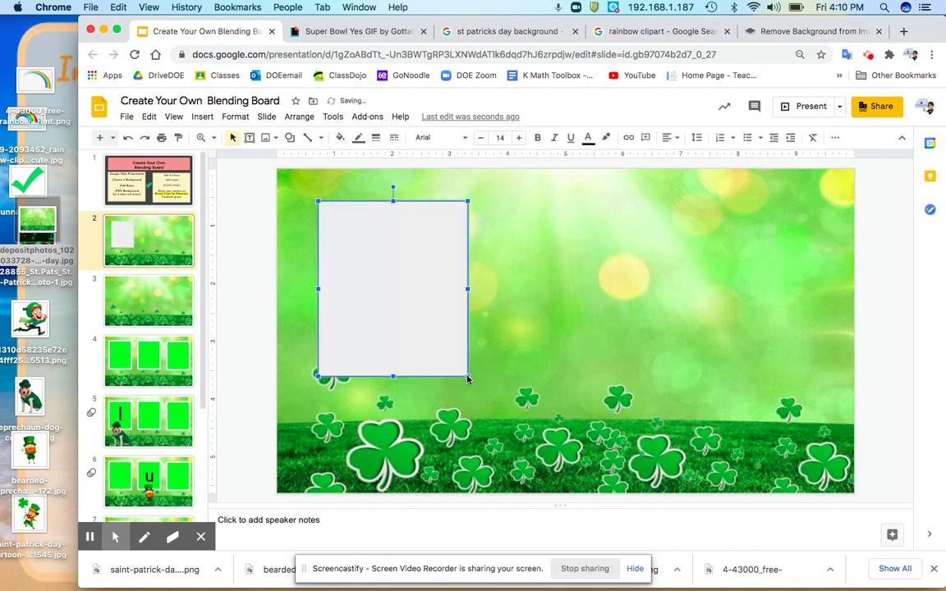
pyautogui.click(342, 138)
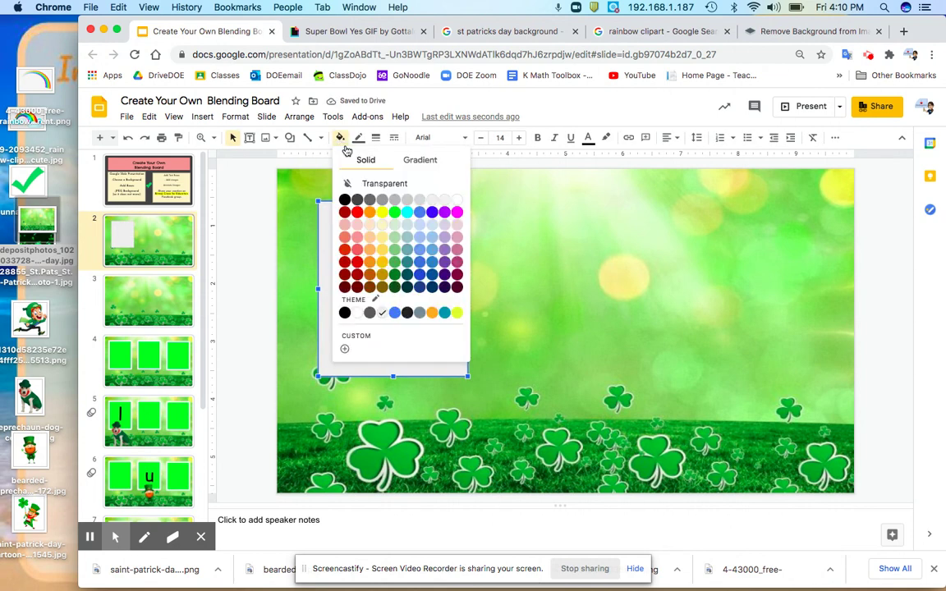
pyautogui.click(394, 212)
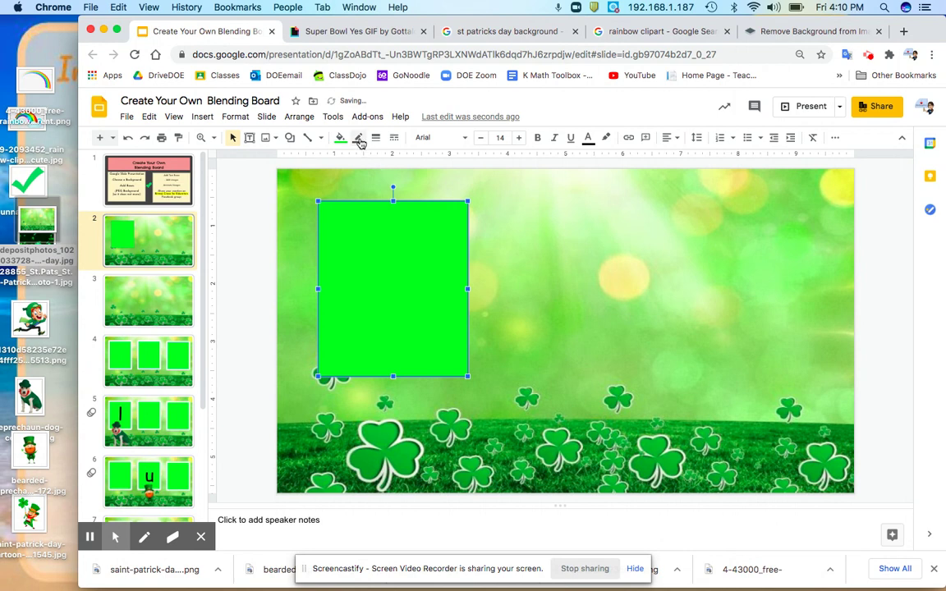
# Step: Give the green rectangle a white border with a weight of 8px
pyautogui.click(359, 138)
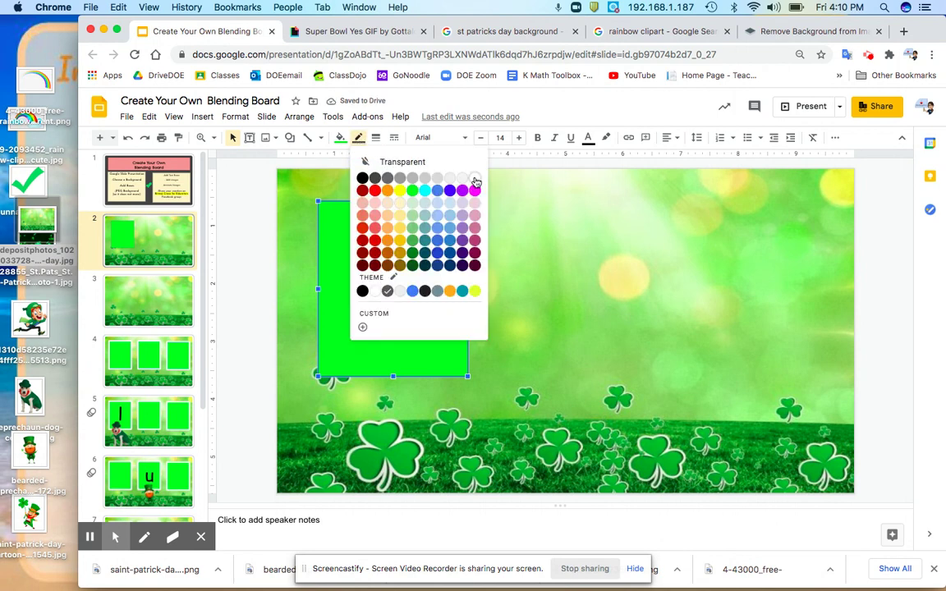
pyautogui.click(425, 162)
pyautogui.click(377, 140)
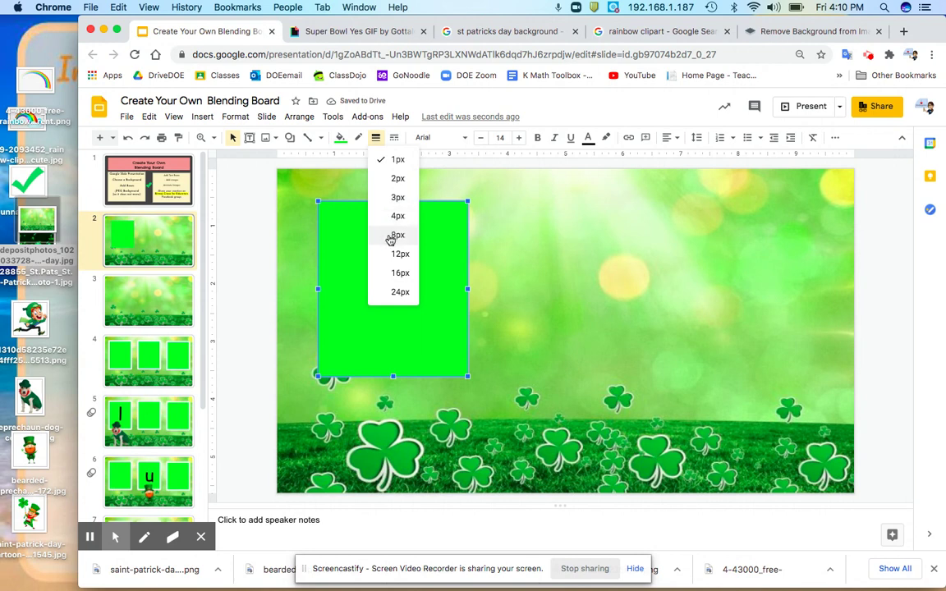
pyautogui.click(391, 236)
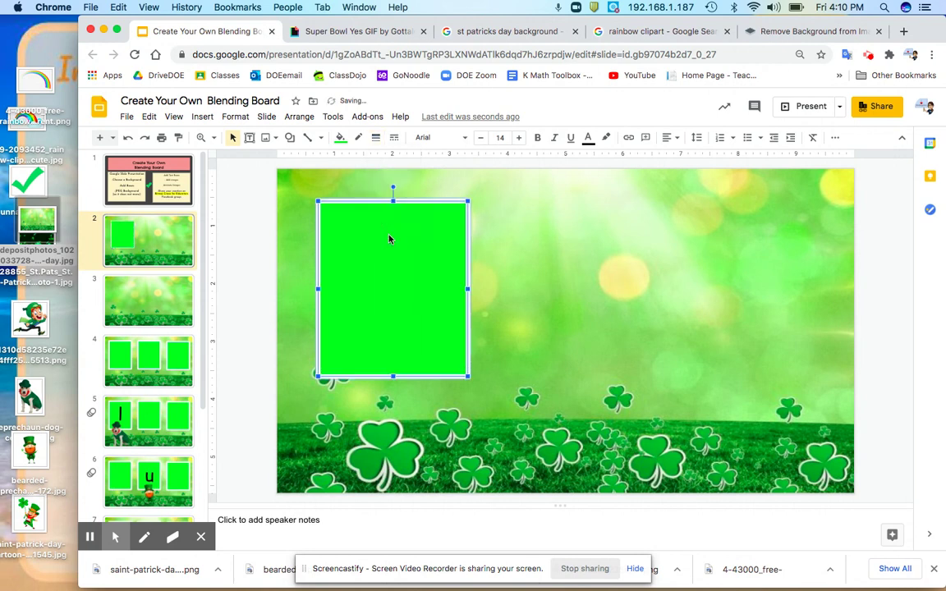
pyautogui.click(510, 252)
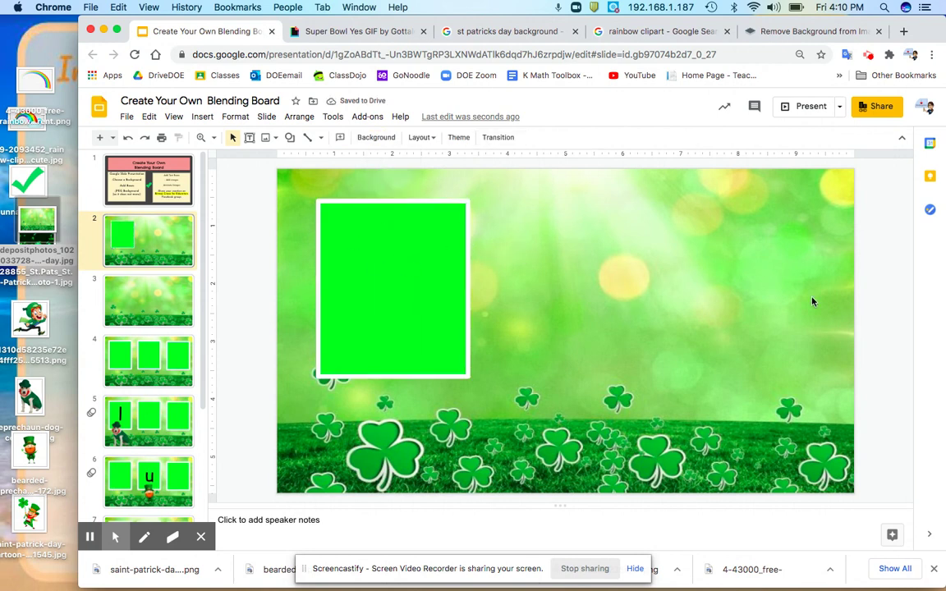
# Step: Duplicate the green rectangle twice and arrange the three boxes in an evenly aligned row across the slide
pyautogui.click(398, 375)
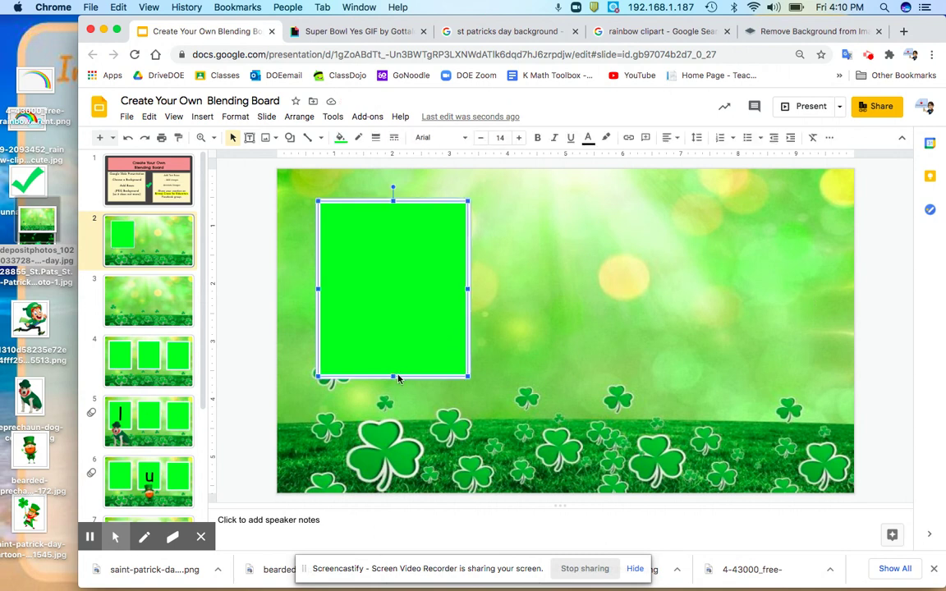
pyautogui.press('super+d')
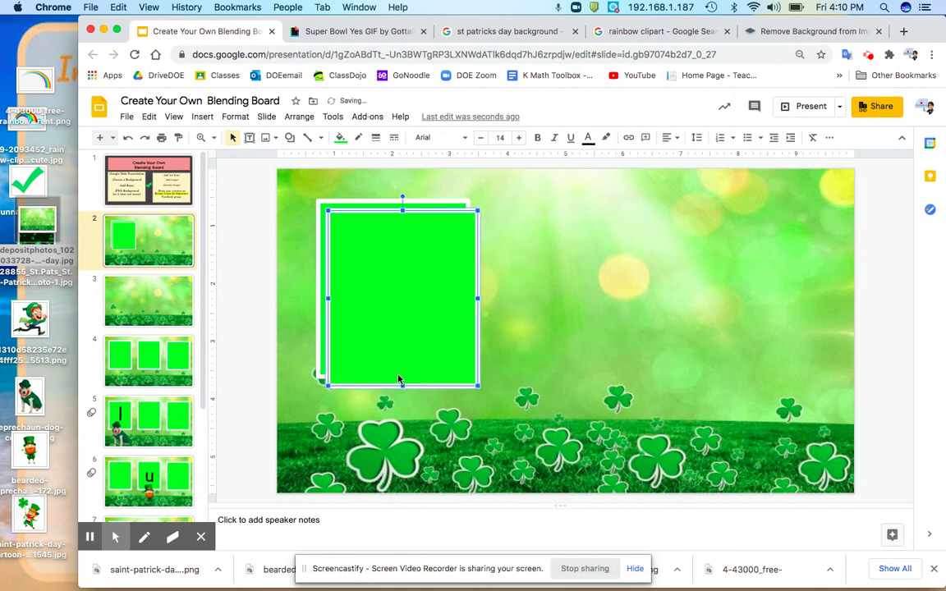
pyautogui.press('super+d')
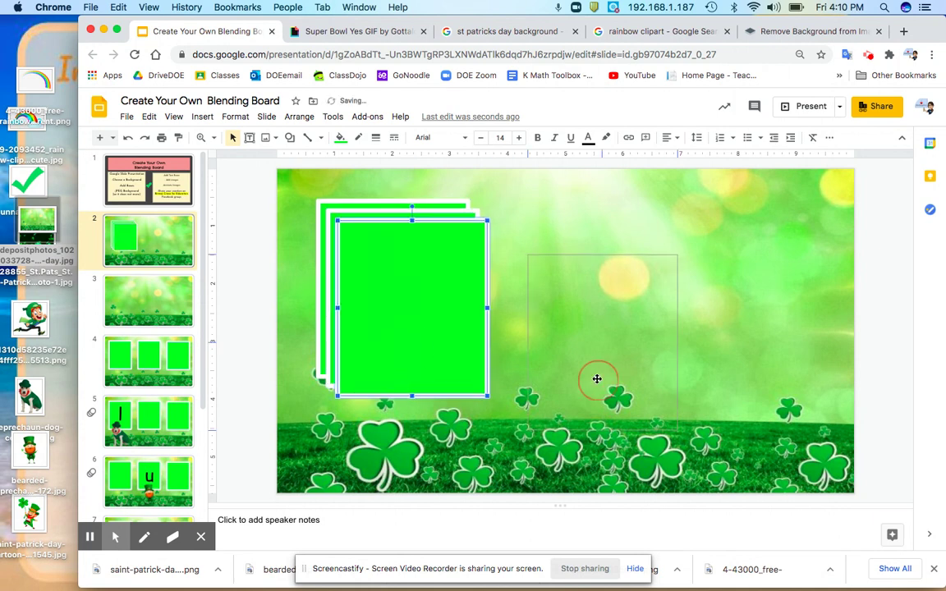
pyautogui.moveTo(774, 321); pyautogui.dragTo(754, 332)
pyautogui.moveTo(453, 328); pyautogui.dragTo(626, 315)
pyautogui.moveTo(685, 315); pyautogui.dragTo(683, 311)
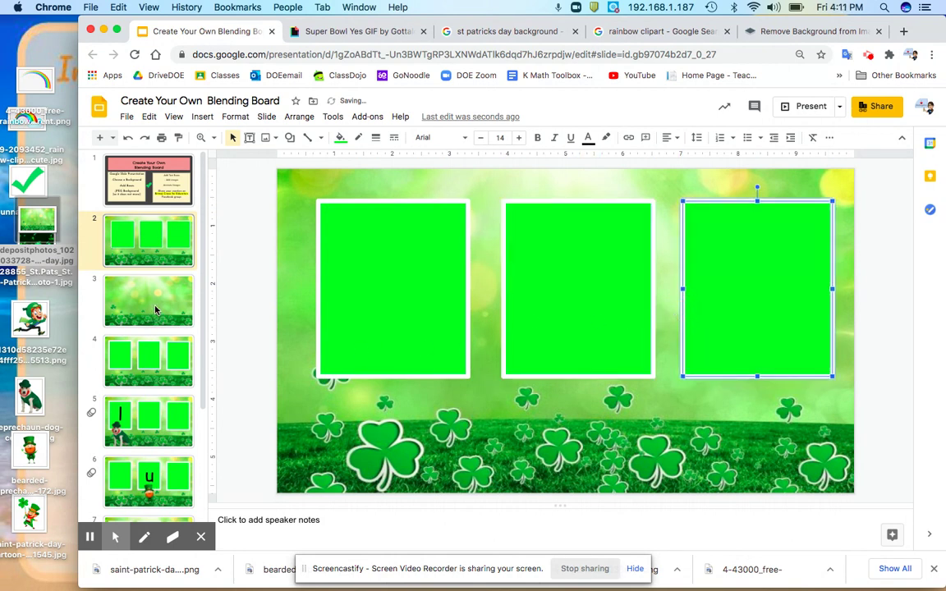
# Step: Download slide 4, with the three finished green boxes, as a JPEG image
pyautogui.click(154, 309)
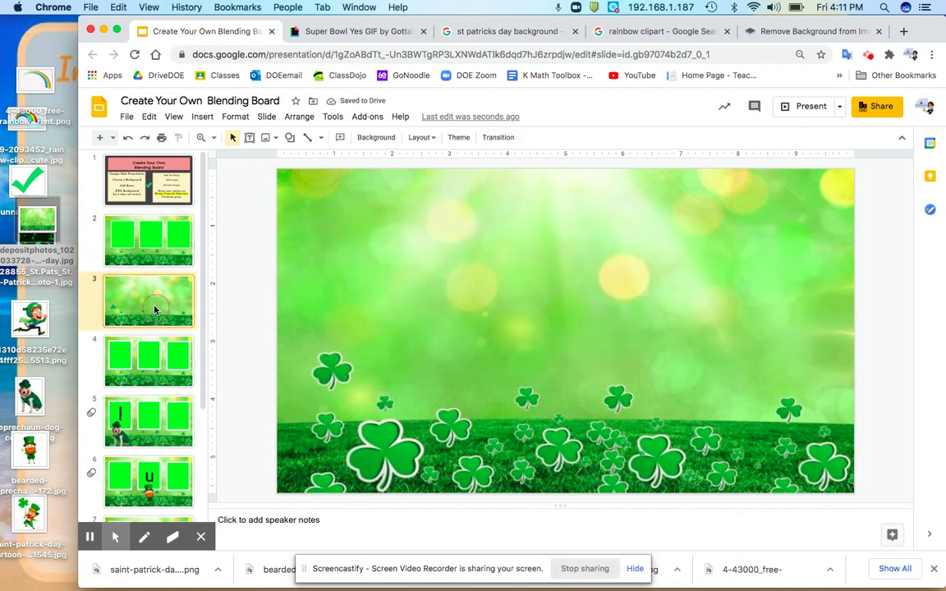
pyautogui.press('Down')
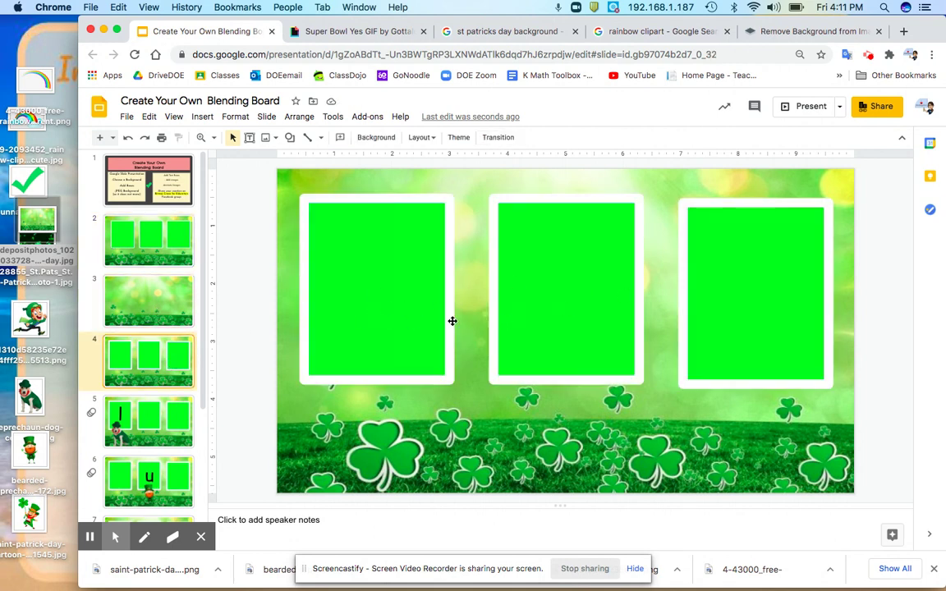
pyautogui.click(493, 318)
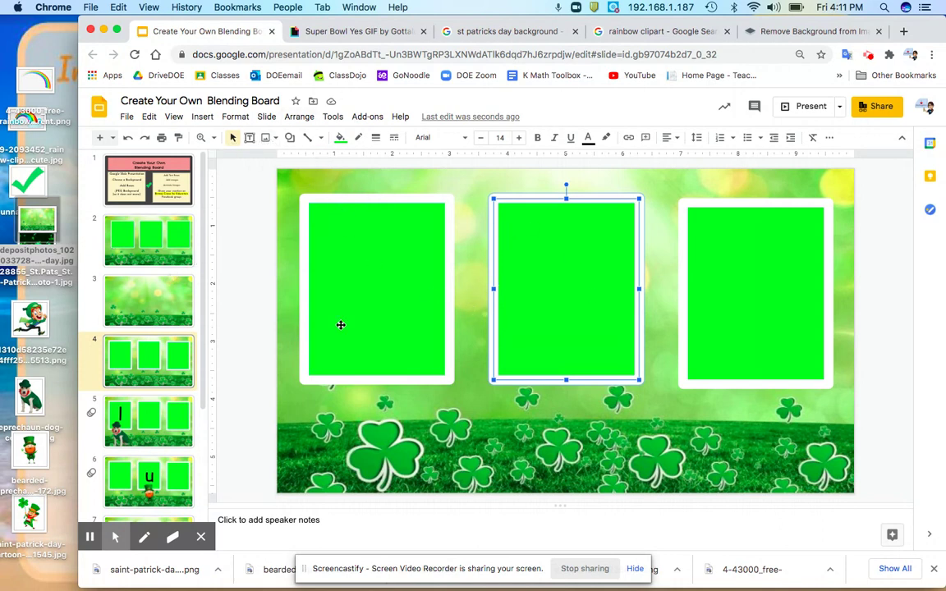
pyautogui.click(129, 116)
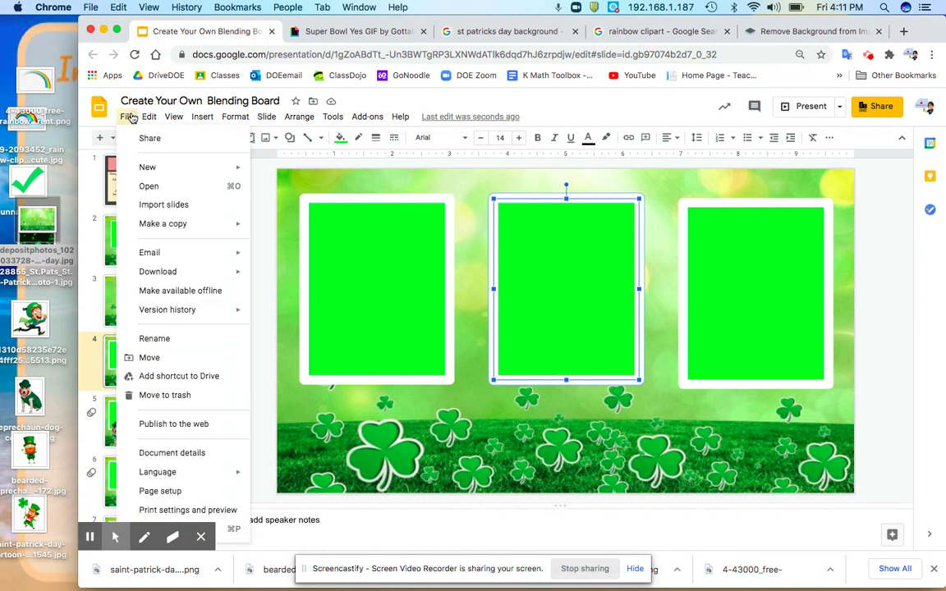
pyautogui.moveTo(169, 271)
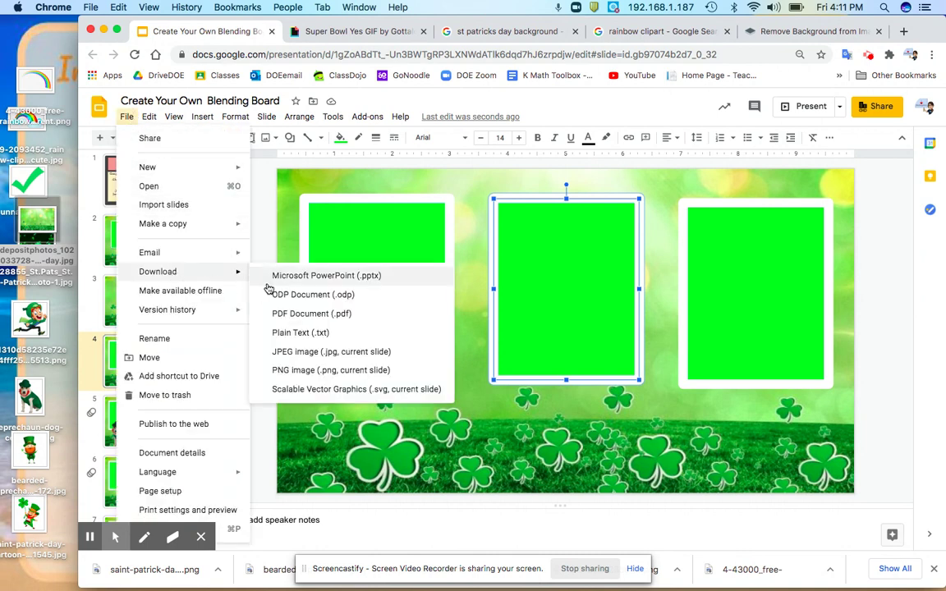
pyautogui.click(295, 354)
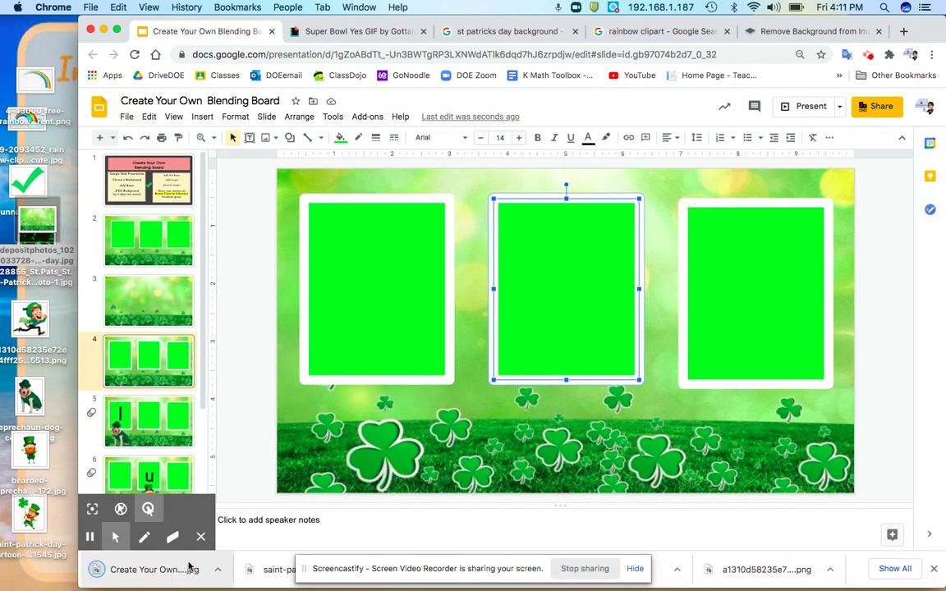
# Step: Add a new slide after slide 4 and delete its title and text placeholders
pyautogui.click(99, 137)
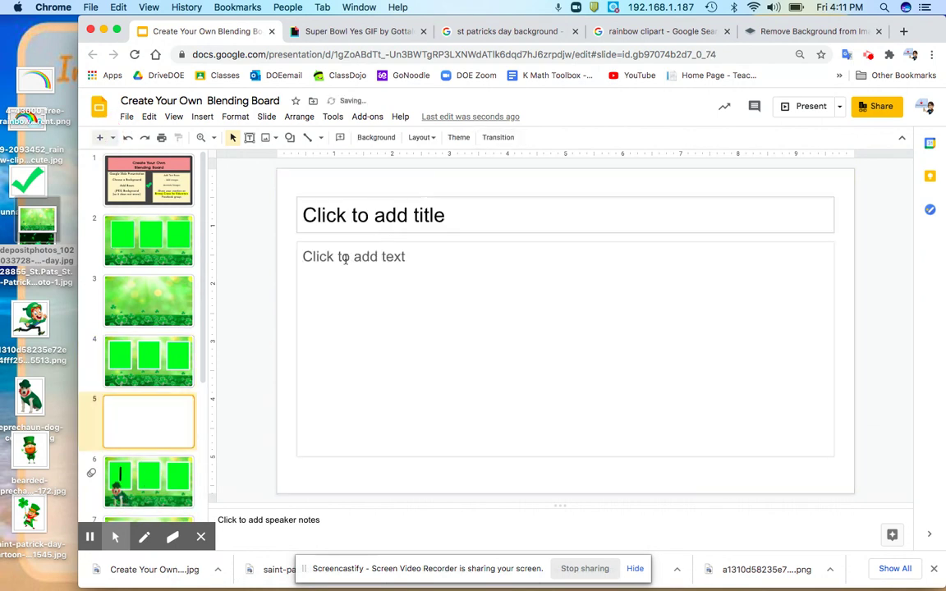
pyautogui.moveTo(359, 185); pyautogui.dragTo(403, 329)
pyautogui.press('Delete')
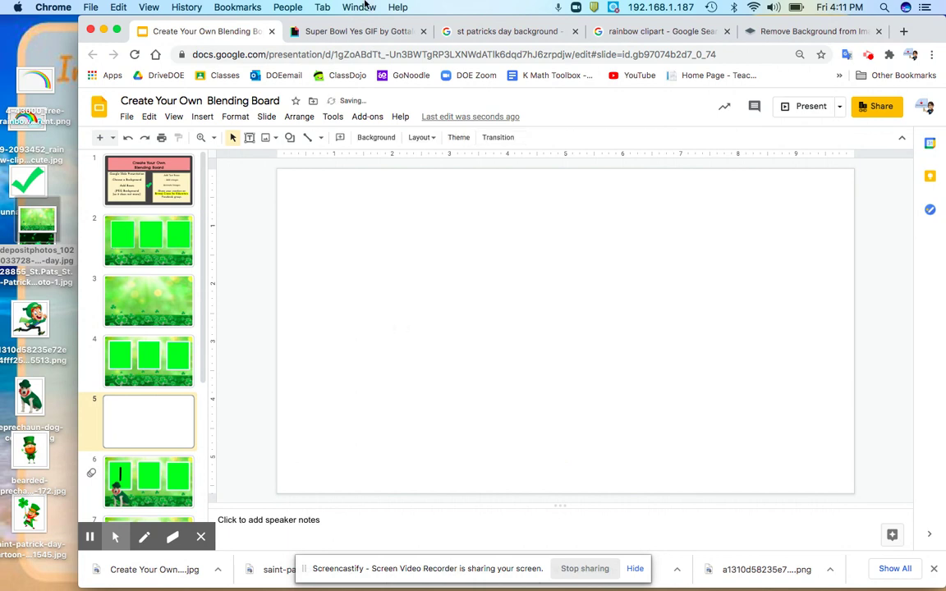
# Step: Set the new slide's background to the downloaded "Create Your Own" JPEG of the three green boxes
pyautogui.click(374, 138)
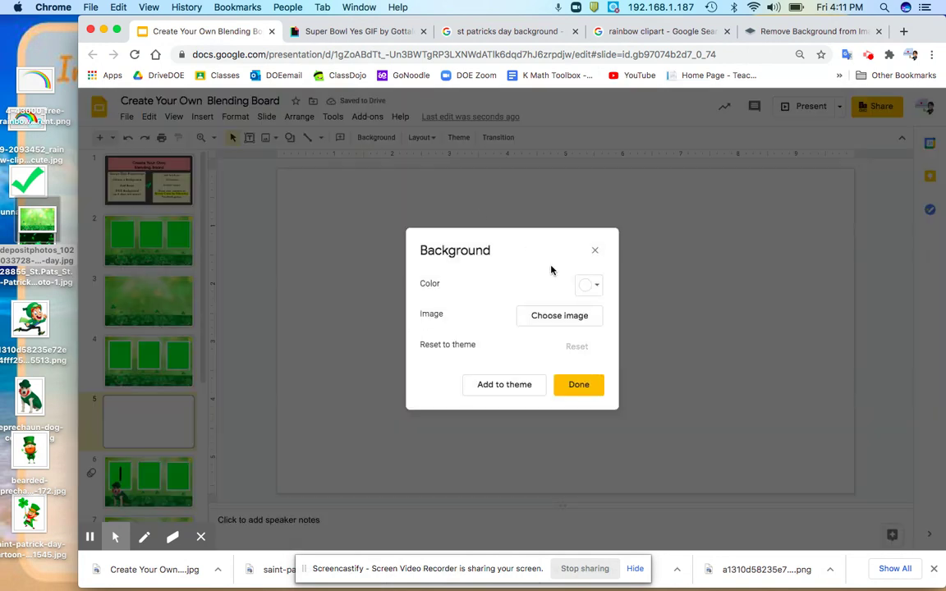
pyautogui.click(563, 320)
pyautogui.moveTo(146, 538); pyautogui.dragTo(467, 387)
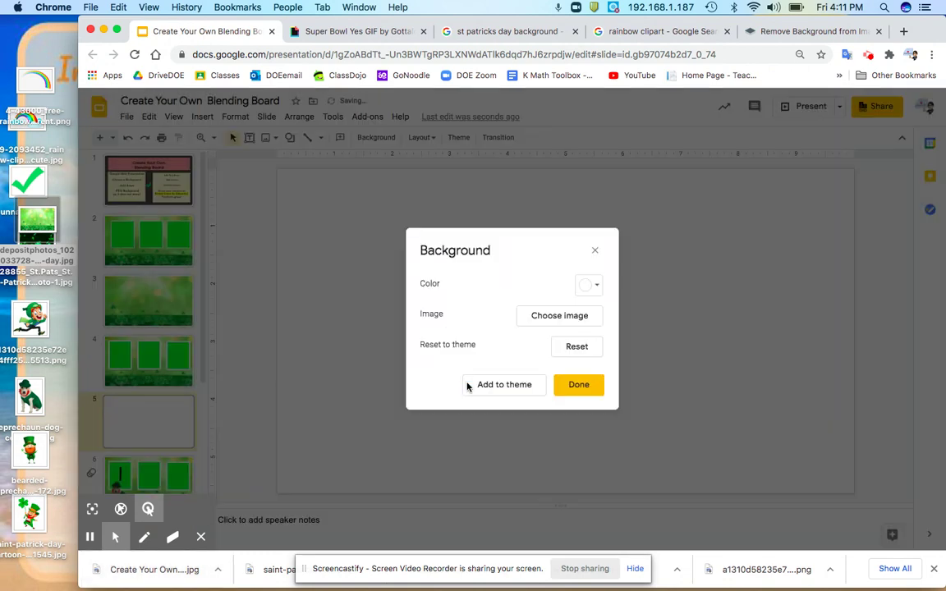
pyautogui.click(580, 391)
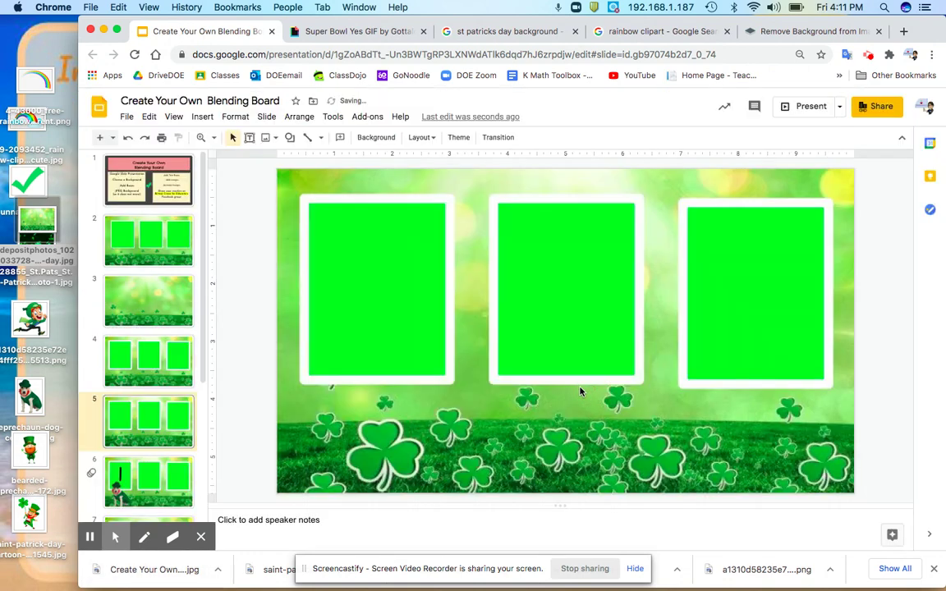
# Step: Add a text box over the first green box on slide 5, with the font Comic Sans at size 144
pyautogui.click(247, 138)
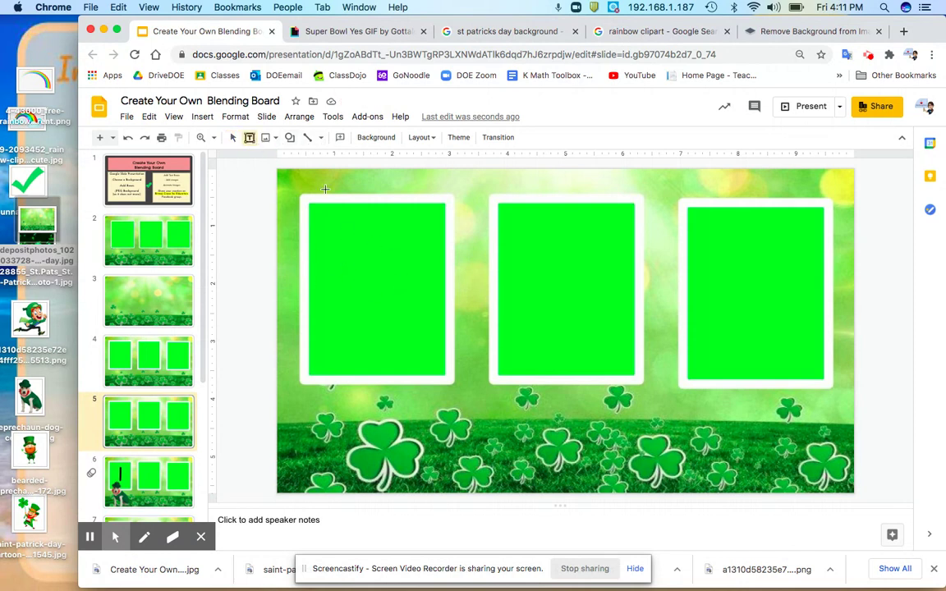
pyautogui.moveTo(310, 205); pyautogui.dragTo(440, 371)
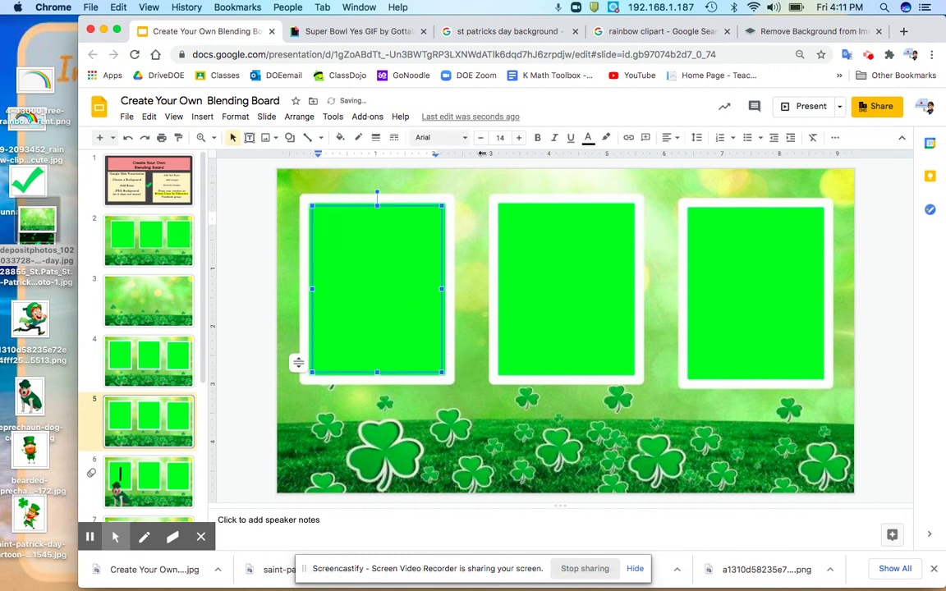
pyautogui.click(453, 144)
pyautogui.click(461, 207)
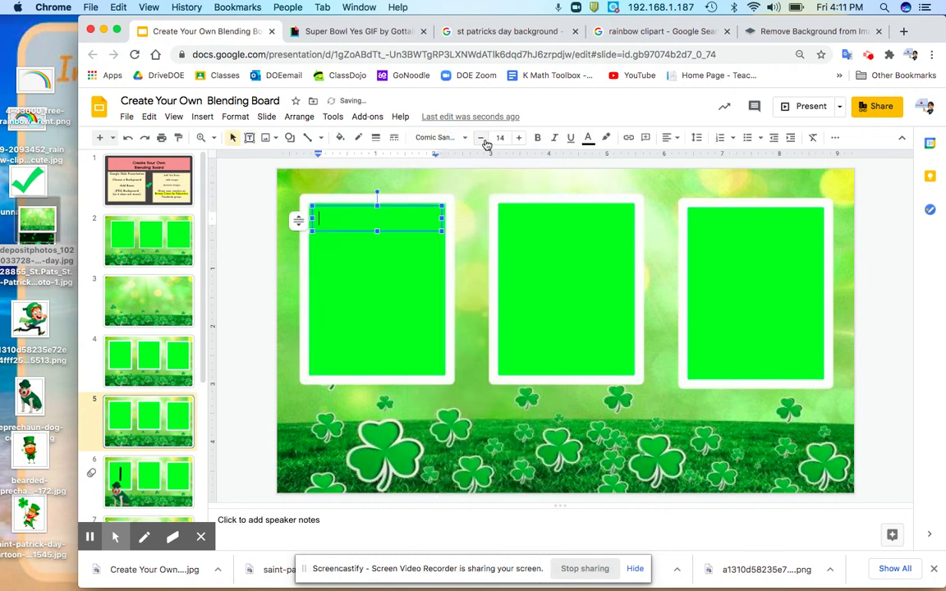
pyautogui.click(499, 137)
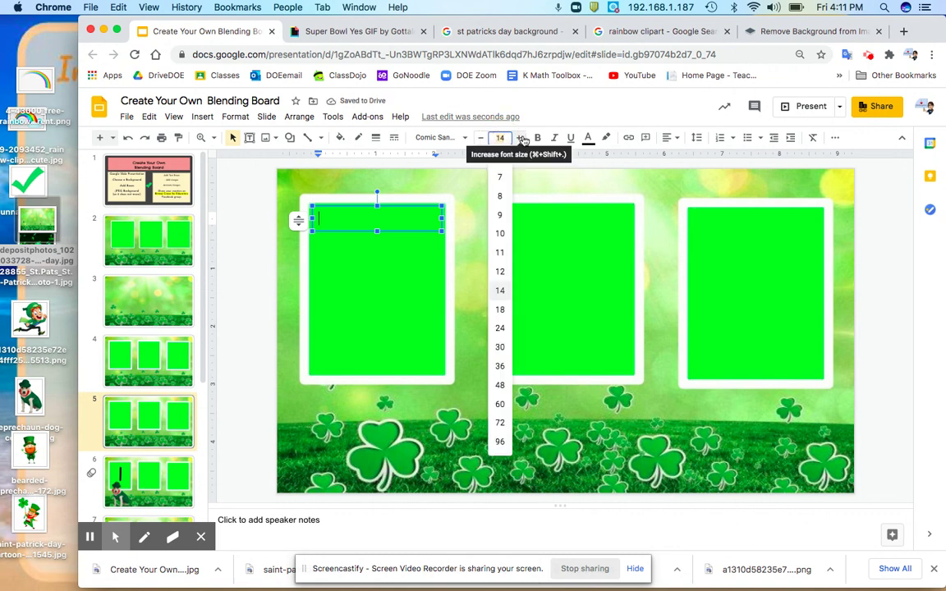
pyautogui.write('144')
pyautogui.press('Return')
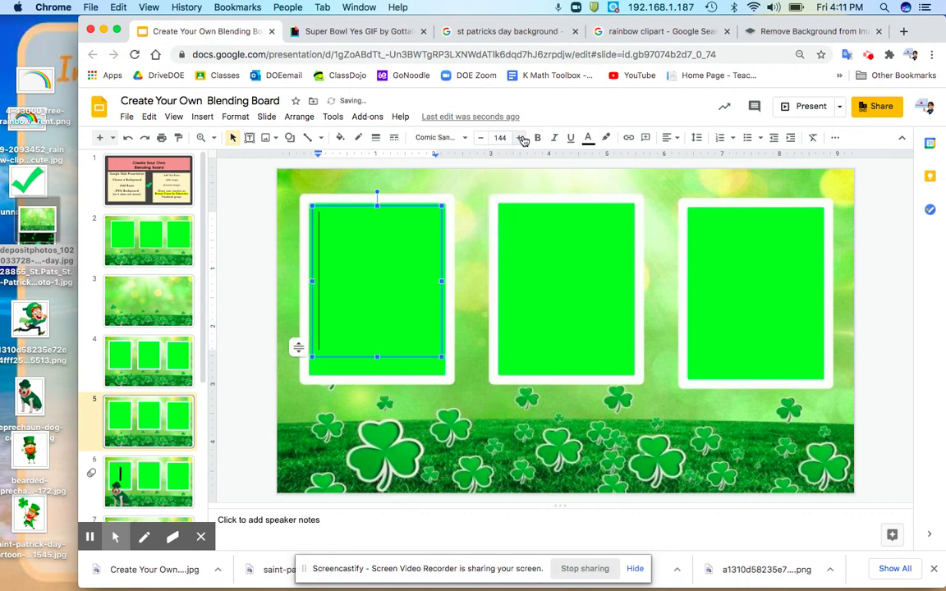
# Step: Center the text in the first box's text box on slide 5 and enter a lowercase l
pyautogui.click(668, 137)
pyautogui.click(686, 159)
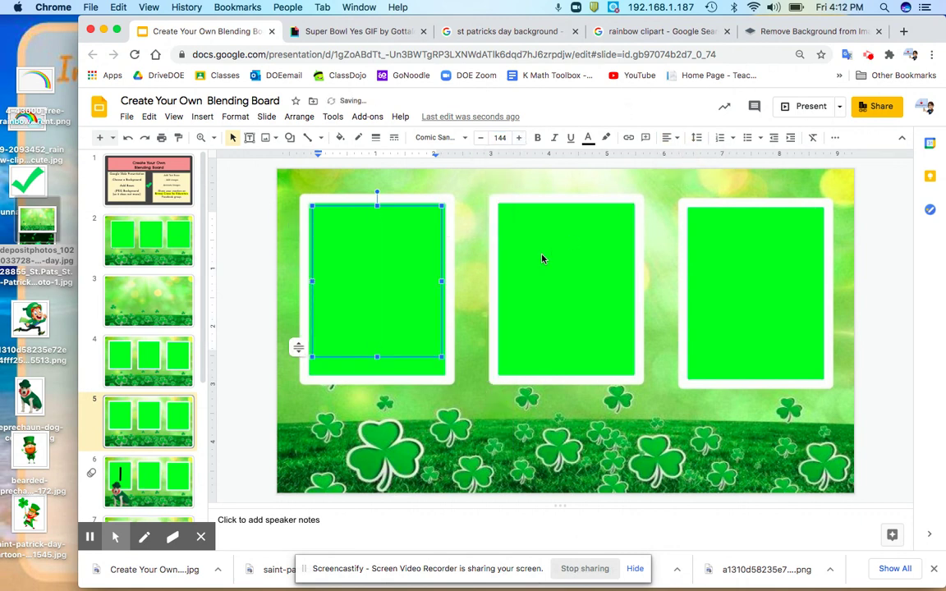
pyautogui.write('L')
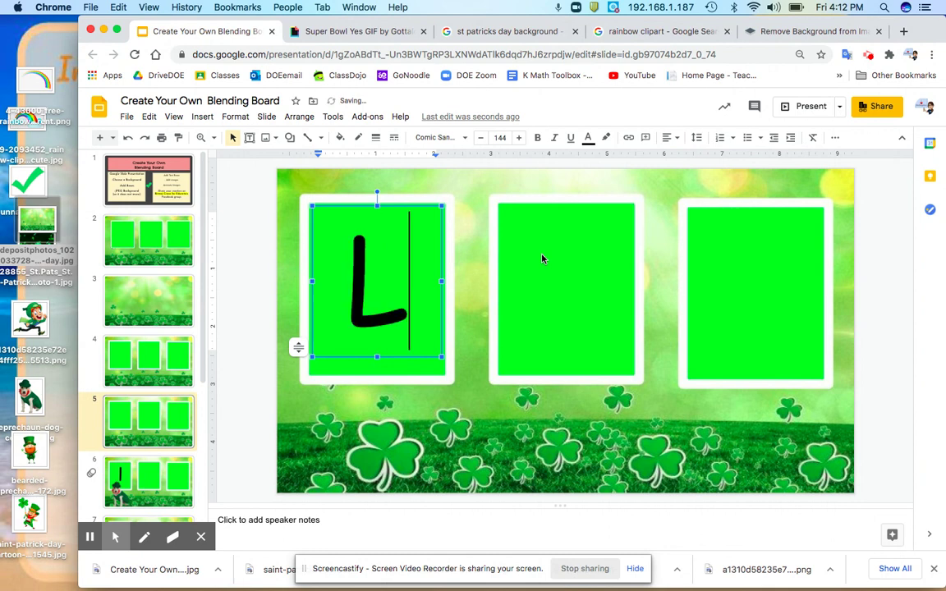
pyautogui.press('BackSpace')
pyautogui.write('l')
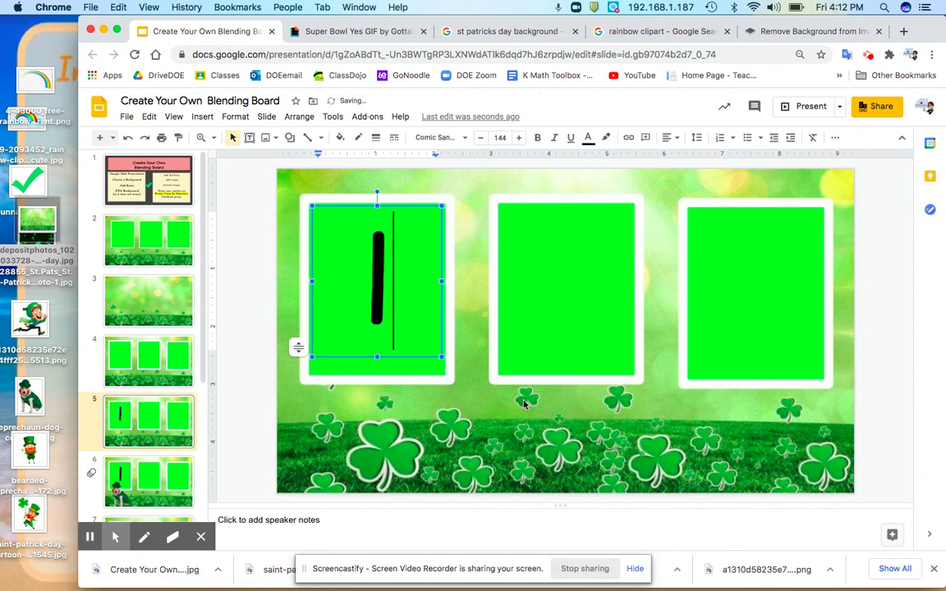
# Step: Duplicate the letter text box twice and place the copies over the third and second green boxes
pyautogui.click(406, 356)
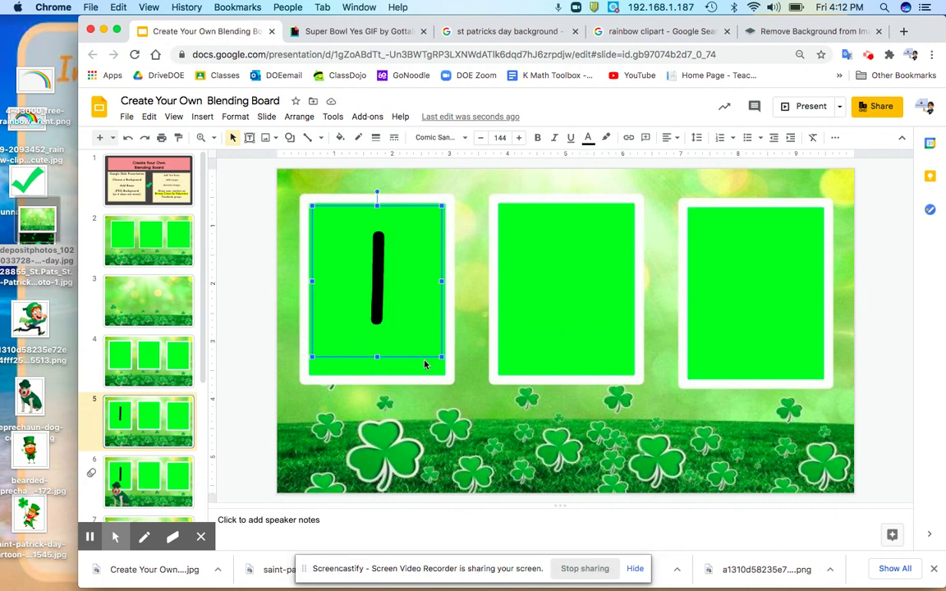
pyautogui.press('super+d')
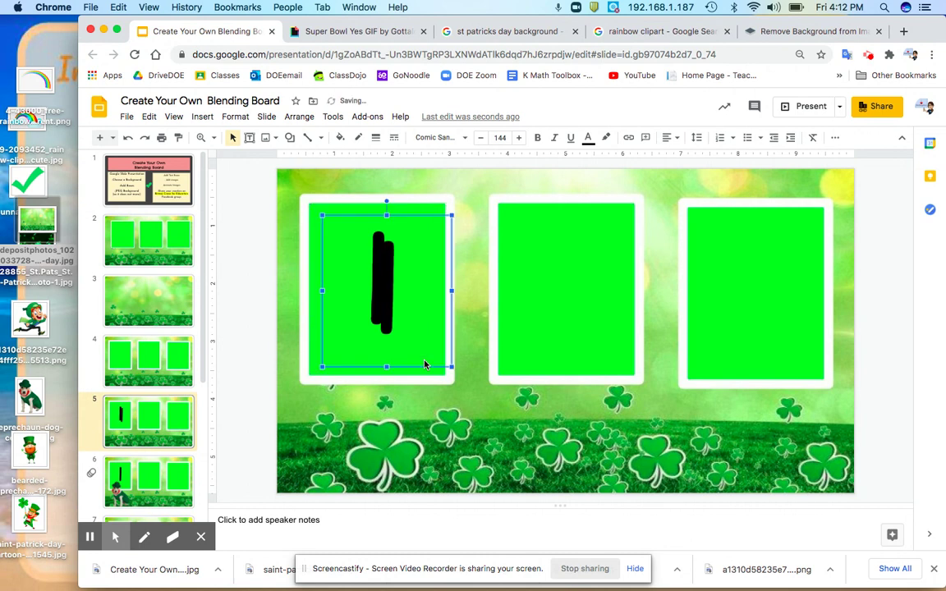
pyautogui.press('super+d')
pyautogui.moveTo(425, 370); pyautogui.dragTo(788, 361)
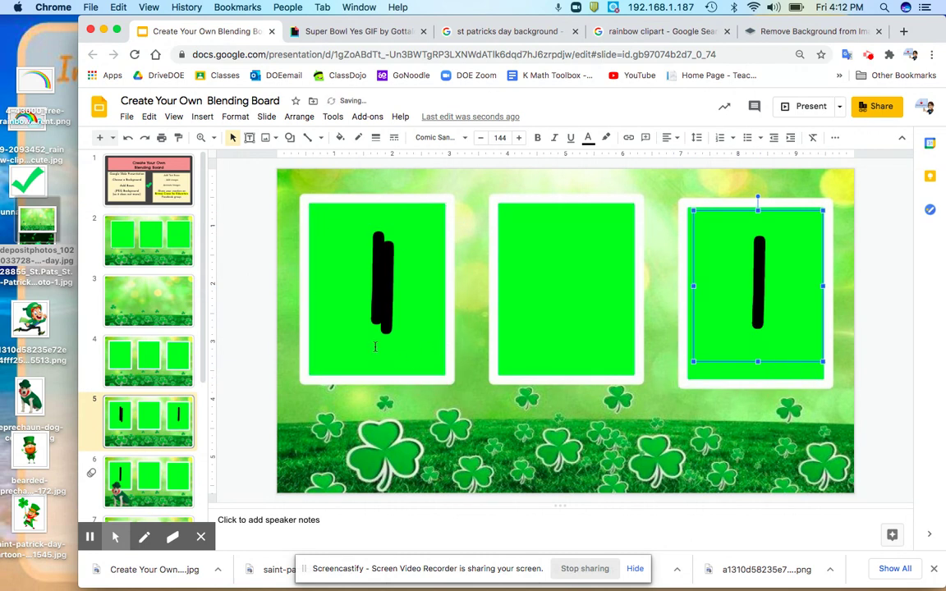
pyautogui.moveTo(401, 370); pyautogui.dragTo(588, 357)
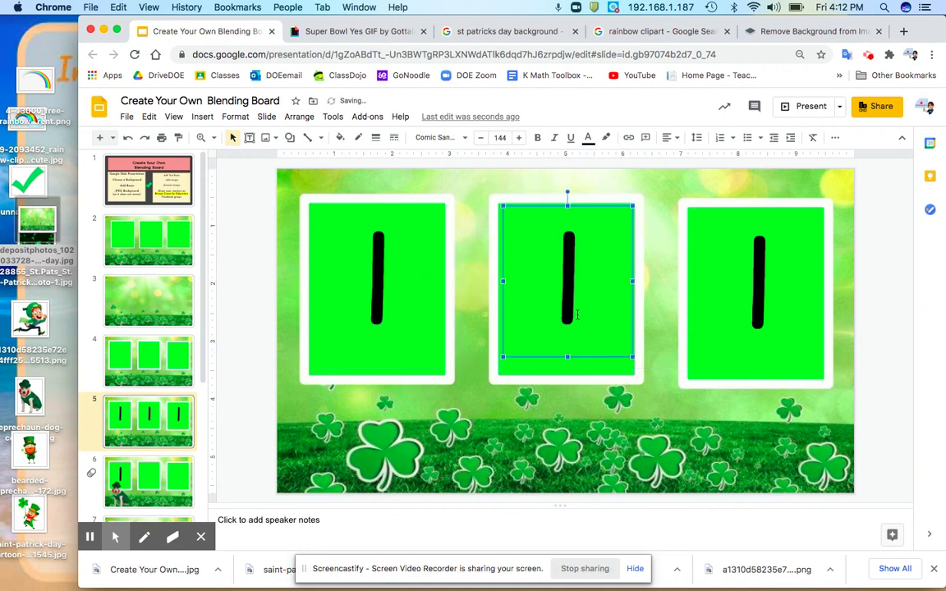
# Step: Clear the letter l from the text boxes over the second and third green boxes, keeping the empty text boxes
pyautogui.click(577, 314)
pyautogui.press('BackSpace')
pyautogui.click(775, 307)
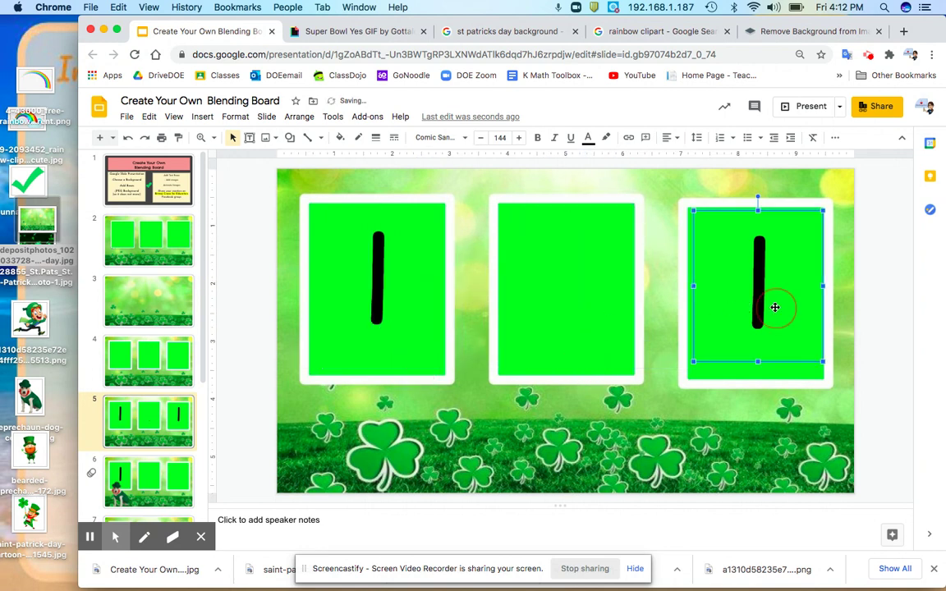
pyautogui.click(774, 311)
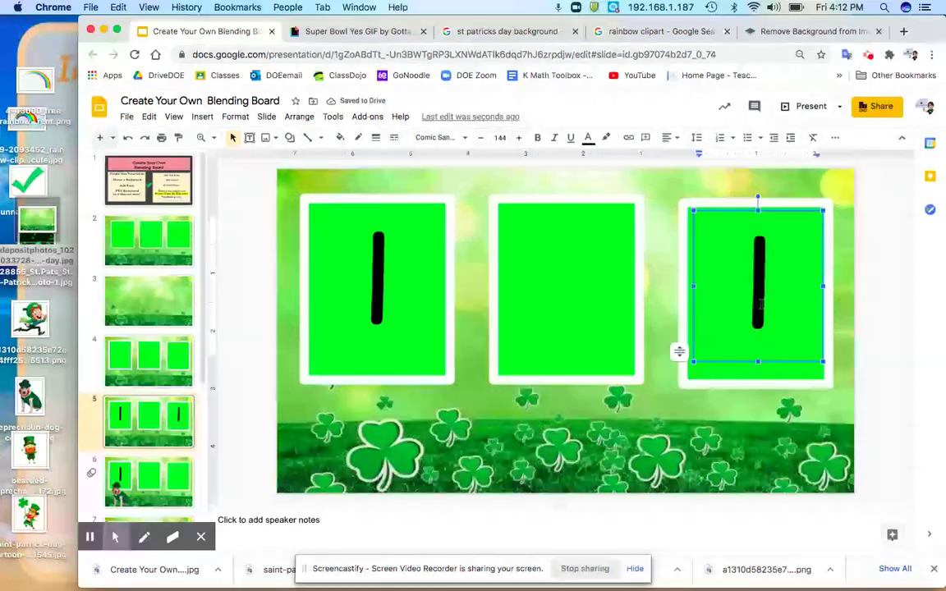
pyautogui.press('BackSpace')
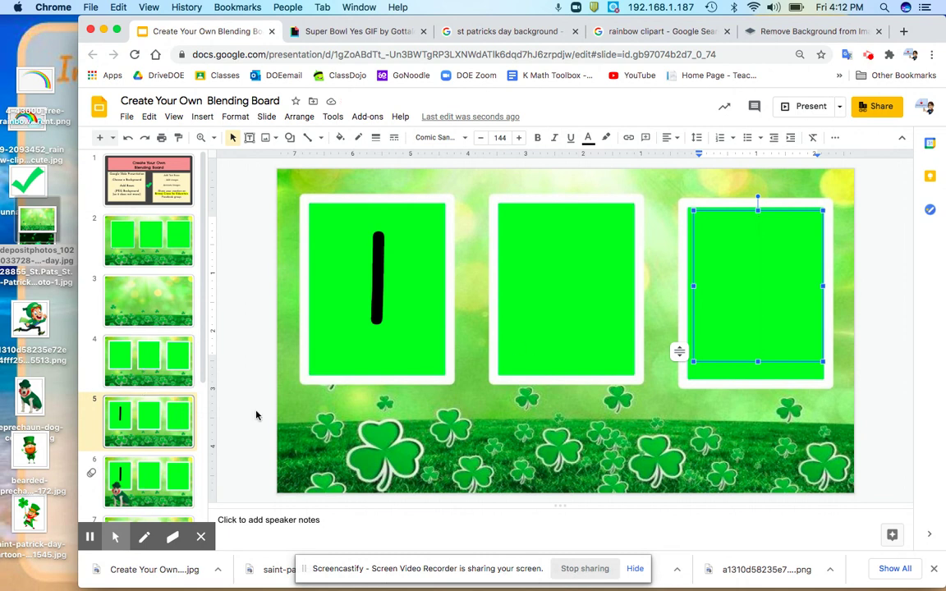
# Step: Duplicate slide 5, and on the copy clear the l from the first box and enter u in the second box
pyautogui.click(146, 423)
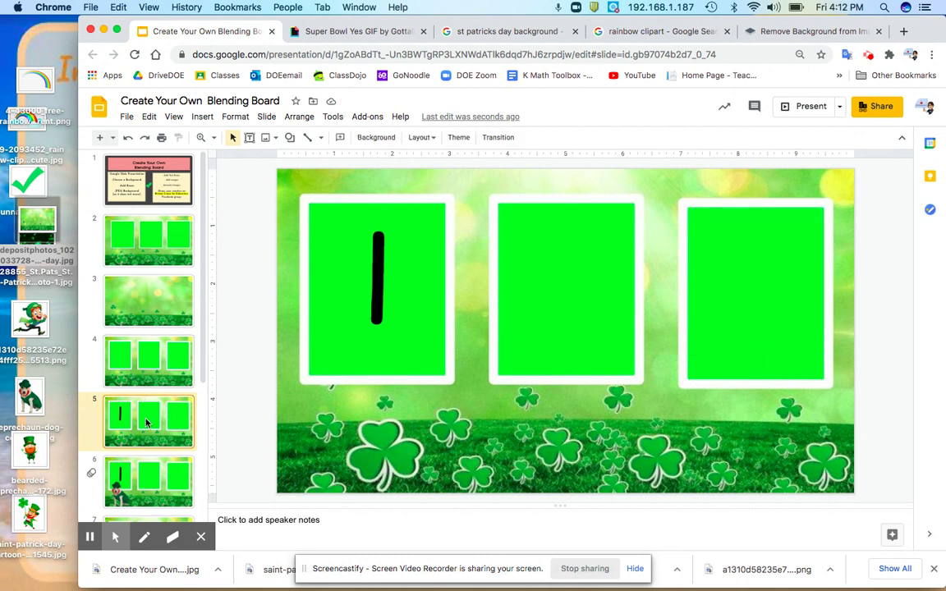
pyautogui.click(186, 485)
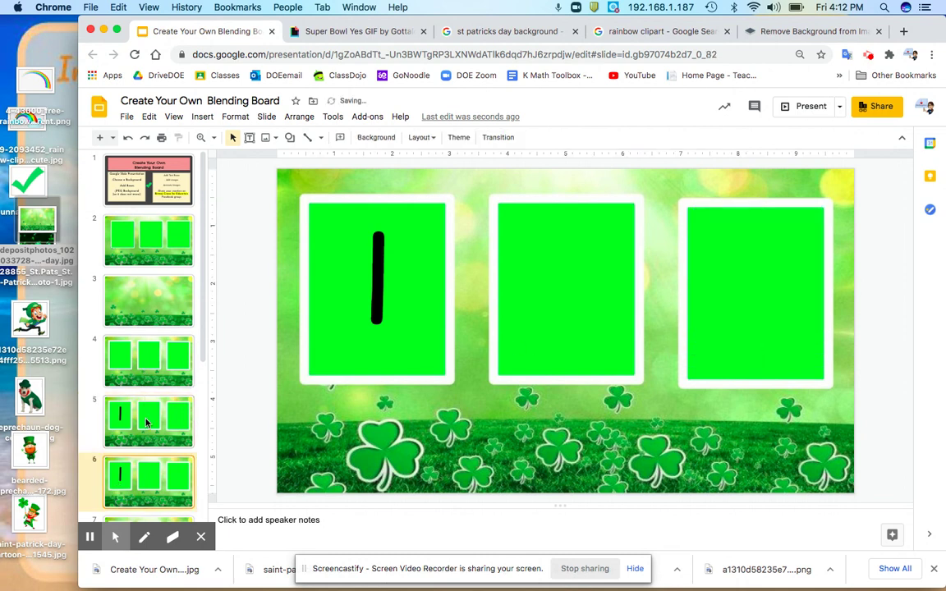
pyautogui.click(568, 299)
pyautogui.doubleClick(377, 279)
pyautogui.press('BackSpace')
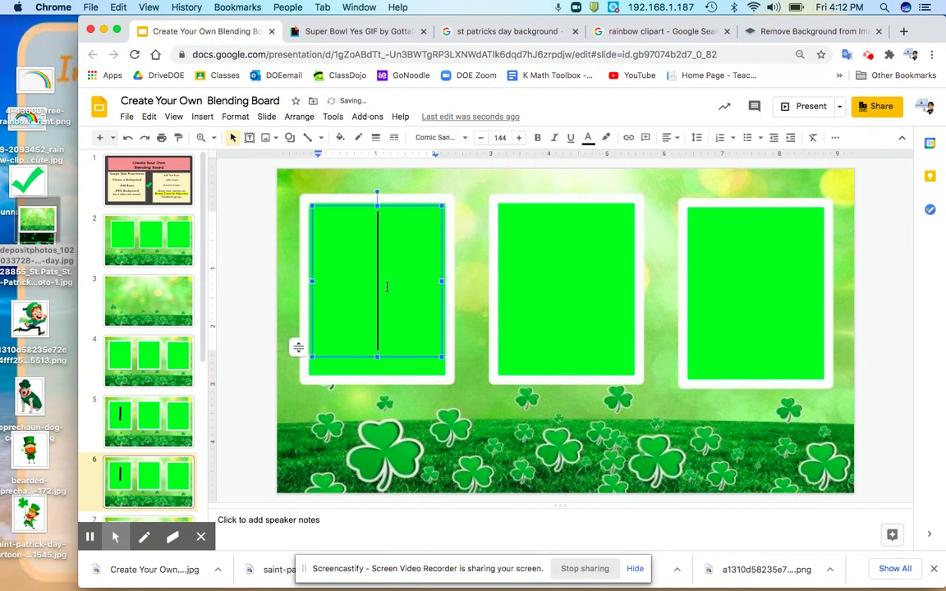
pyautogui.click(539, 288)
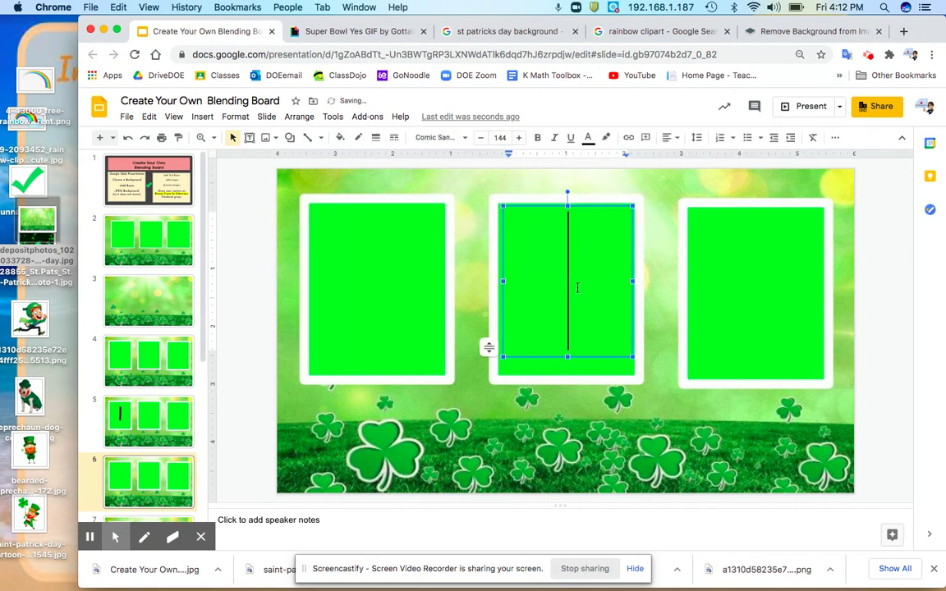
pyautogui.write('u')
# Step: Duplicate slide 6 and clear the u from the second box on the copy
pyautogui.scroll(-2, 158, 422)
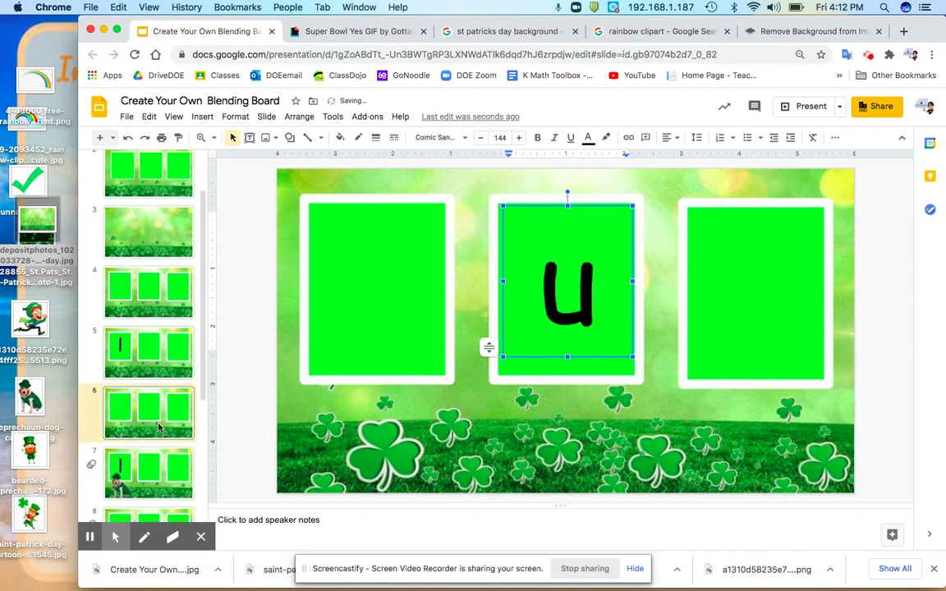
pyautogui.click(158, 426)
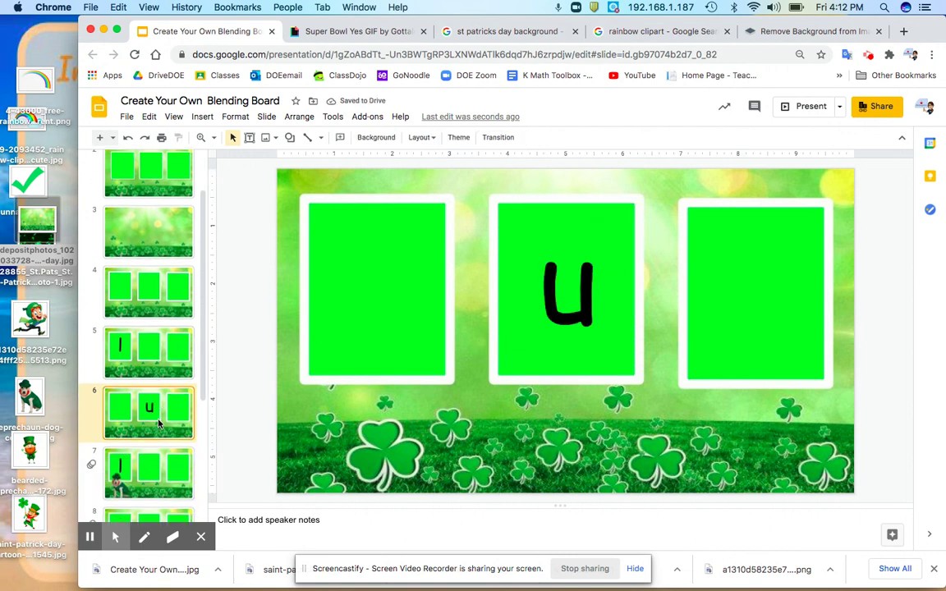
pyautogui.press('super+d')
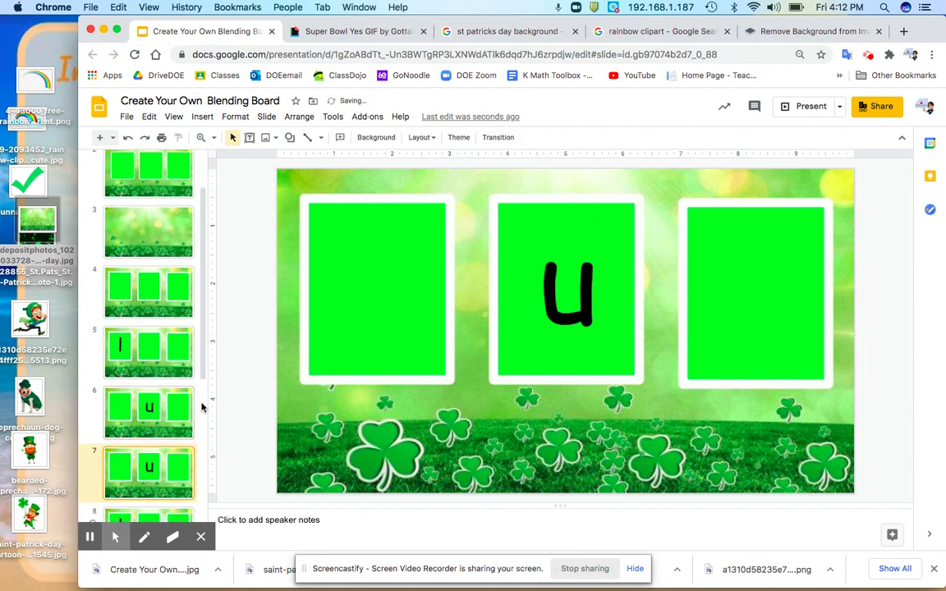
pyautogui.click(595, 305)
pyautogui.press('BackSpace')
# Step: Enter ck in the third box on slide 7 and widen its text box so both letters fit on one line
pyautogui.click(776, 289)
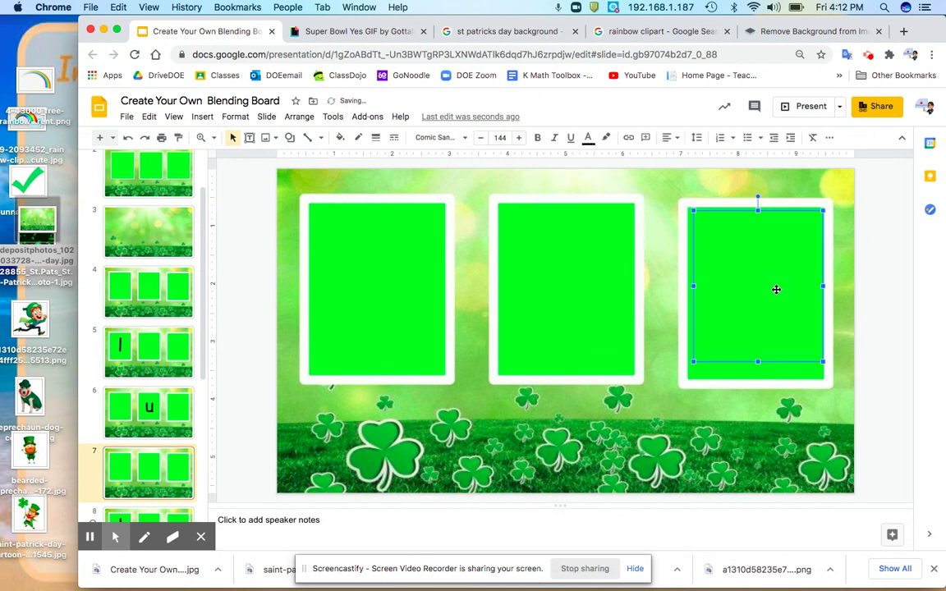
pyautogui.click(772, 293)
pyautogui.write('ck')
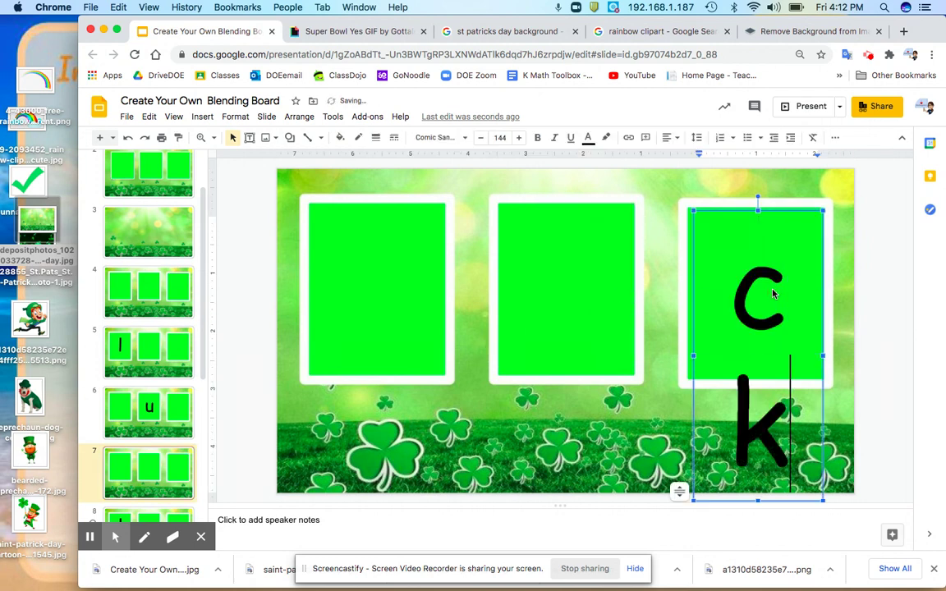
pyautogui.moveTo(693, 355); pyautogui.dragTo(671, 355)
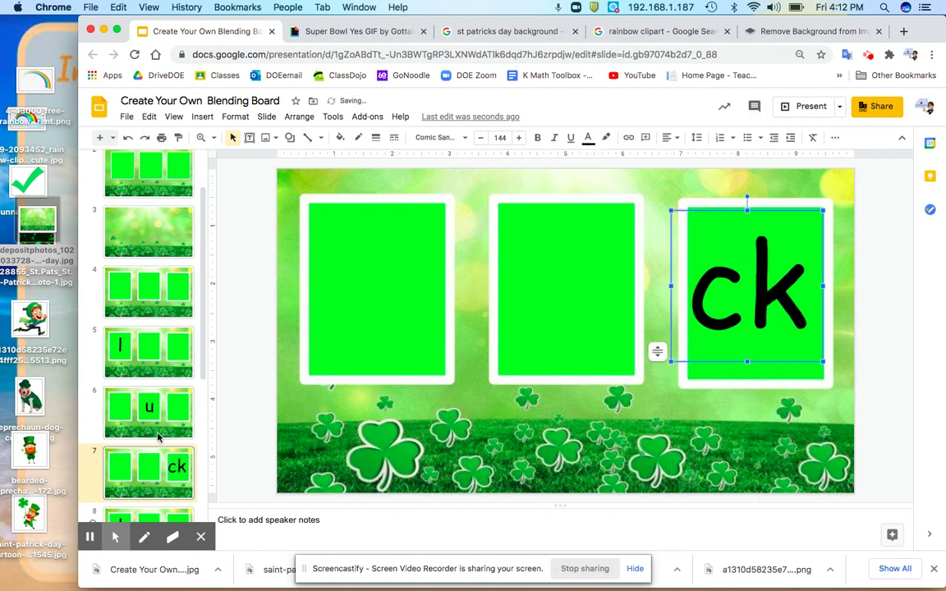
# Step: Duplicate slide 7 and enter l in the first box and u in the second box to spell luck
pyautogui.scroll(-3, 156, 427)
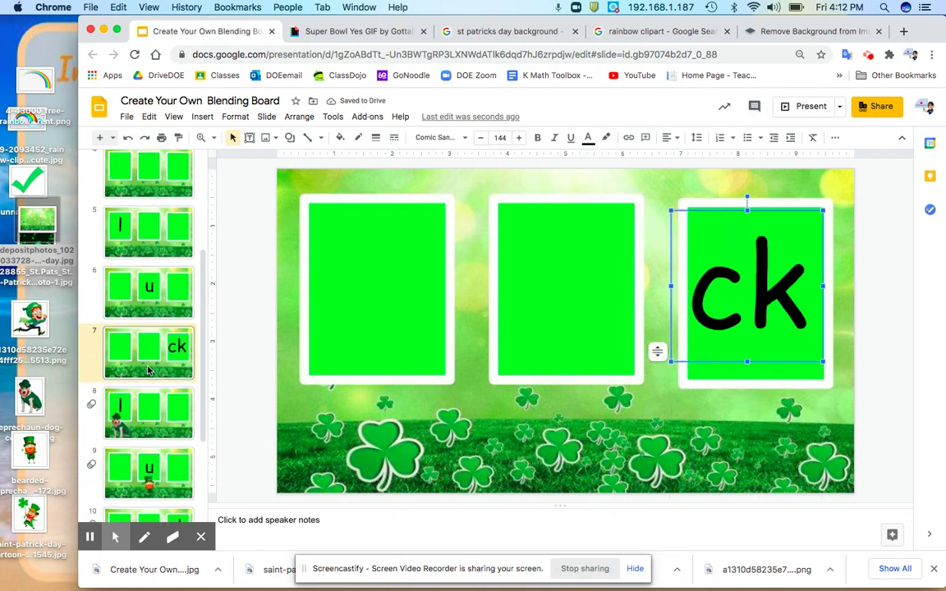
pyautogui.click(148, 370)
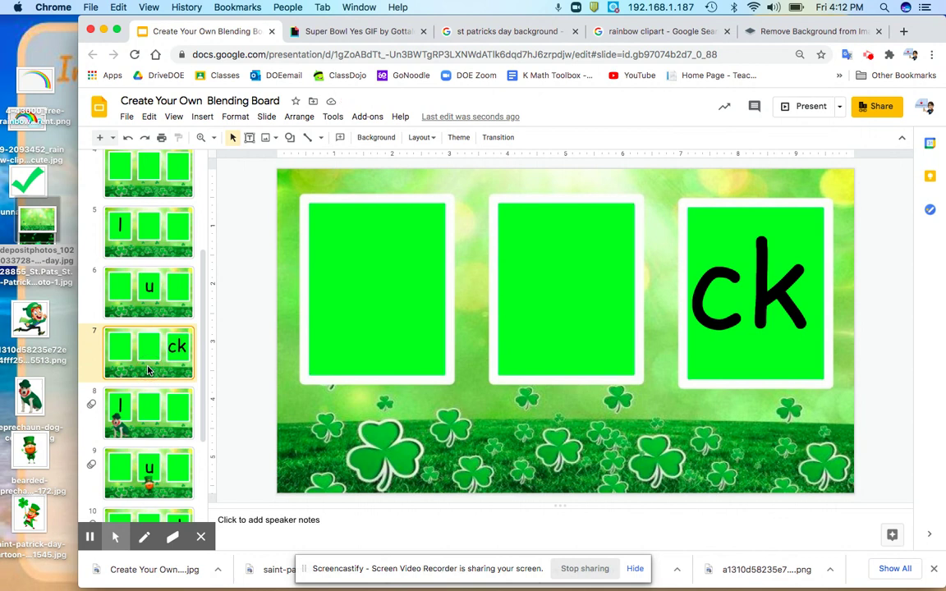
pyautogui.hotkey('ctrl', 'd')
pyautogui.click(386, 317)
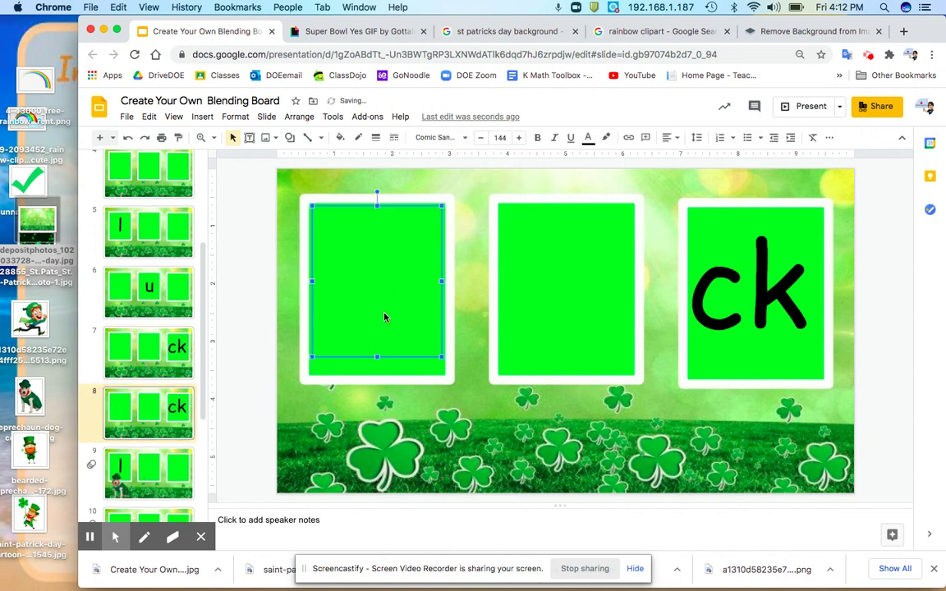
pyautogui.click(385, 316)
pyautogui.write('l')
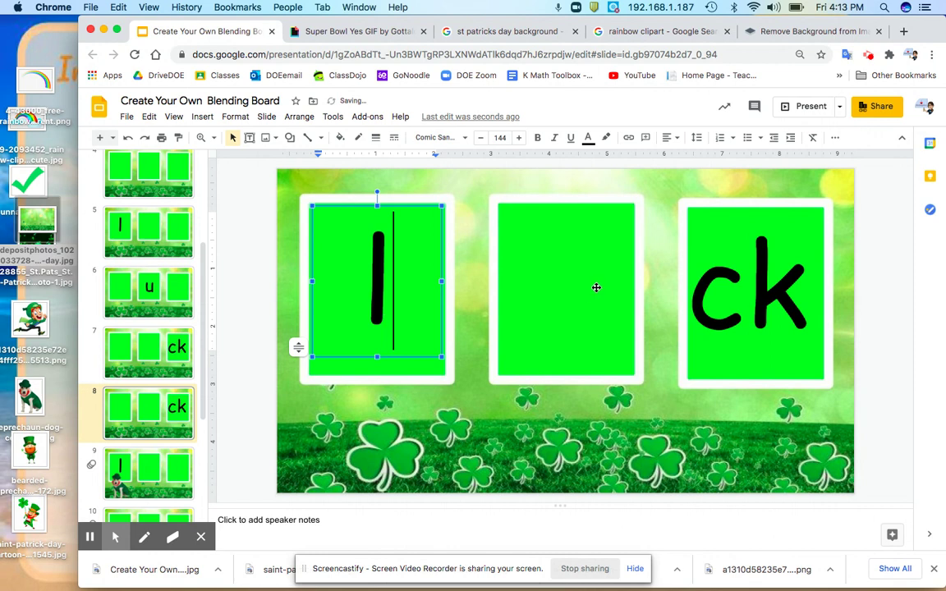
pyautogui.click(596, 287)
pyautogui.click(596, 288)
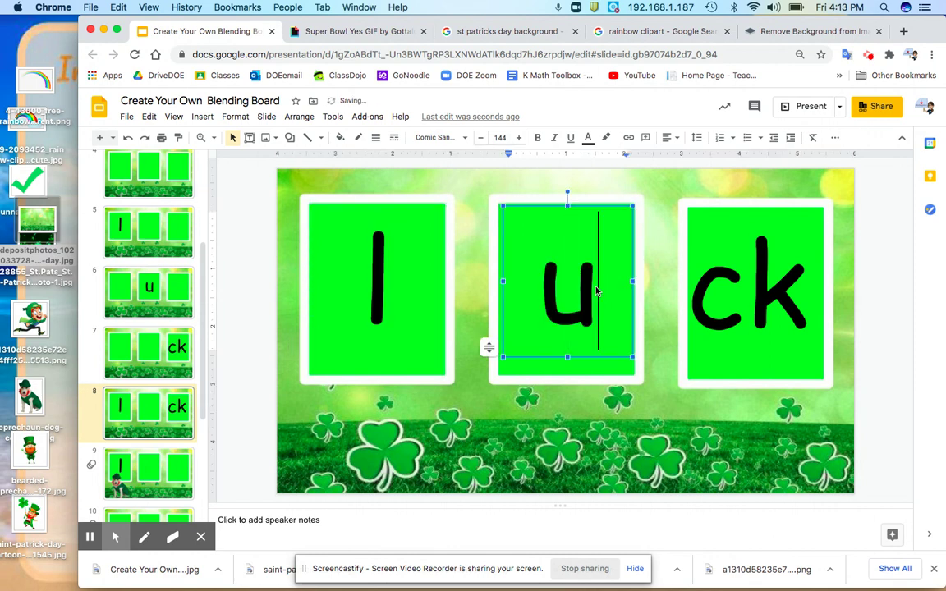
pyautogui.click(473, 391)
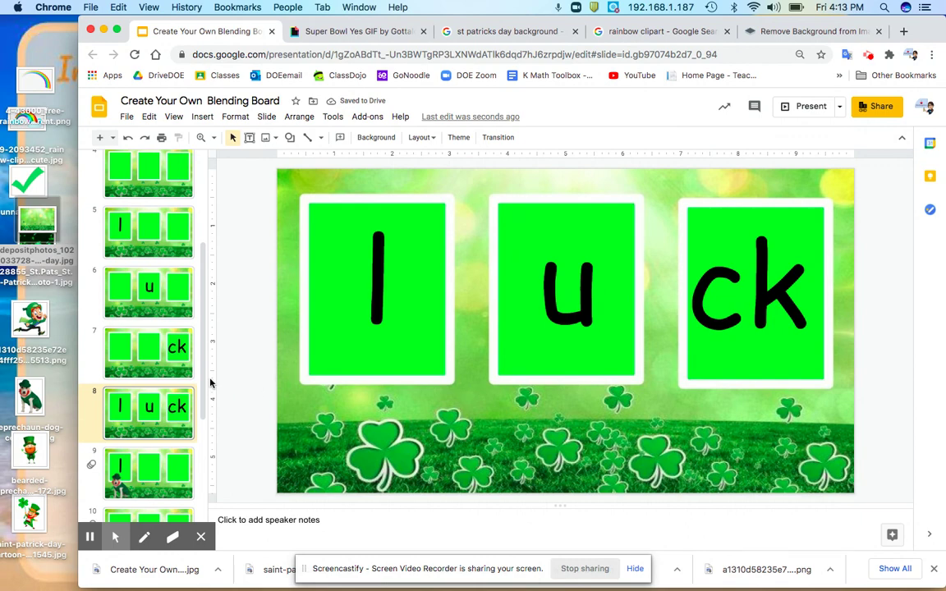
# Step: Select slide 5, then switch to remove.bg and download the preview-size leprechaun image with its background removed
pyautogui.scroll(3, 152, 370)
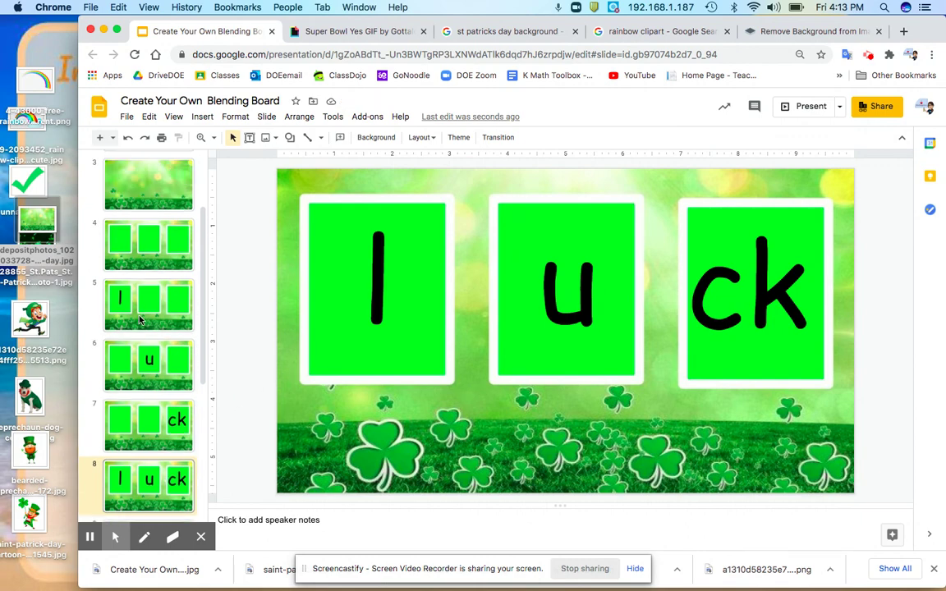
pyautogui.click(140, 320)
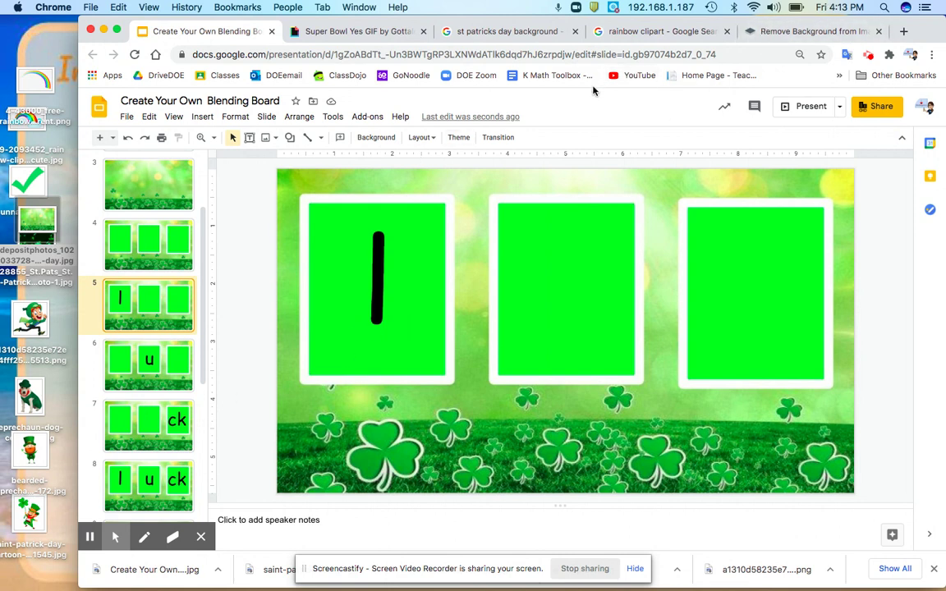
pyautogui.click(816, 31)
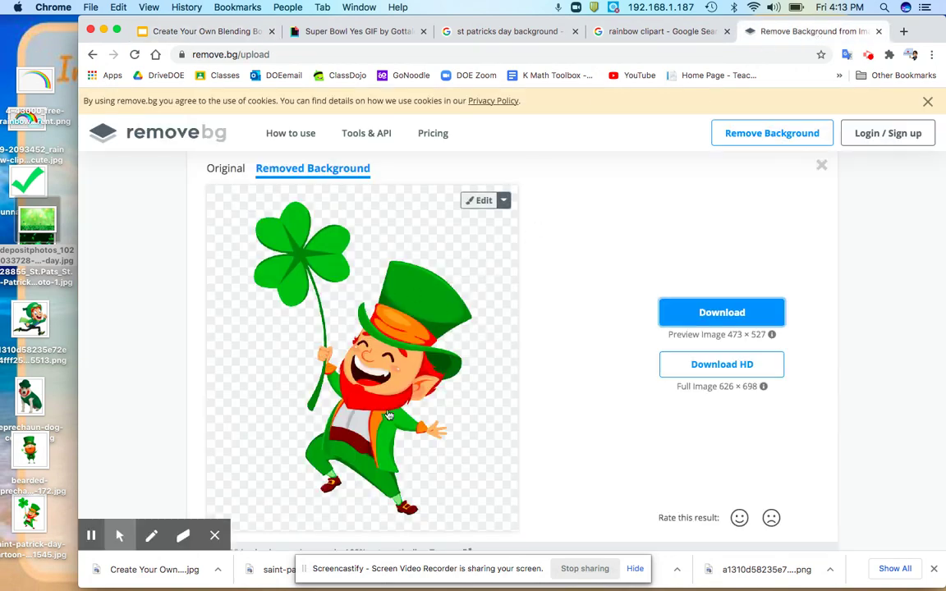
pyautogui.click(610, 31)
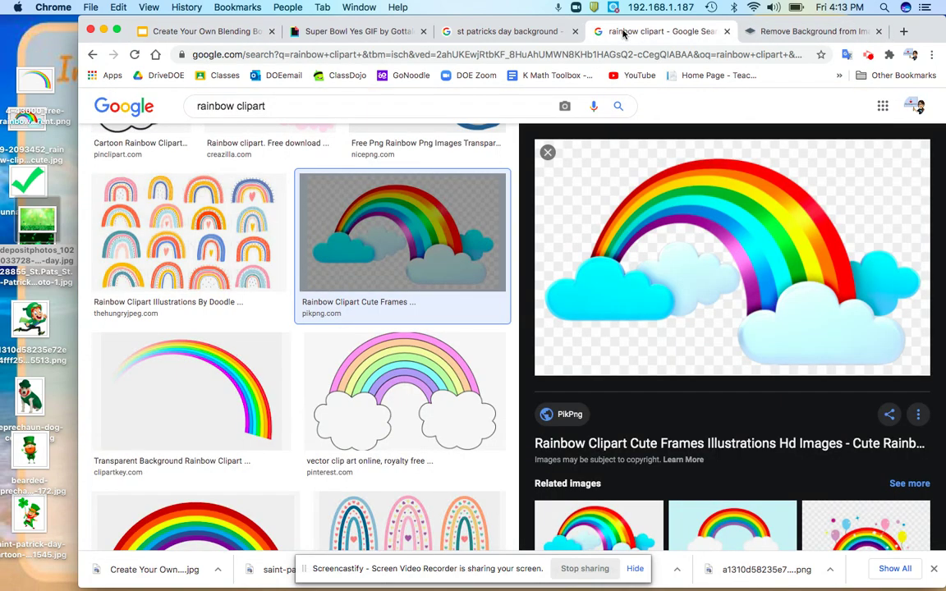
pyautogui.click(801, 31)
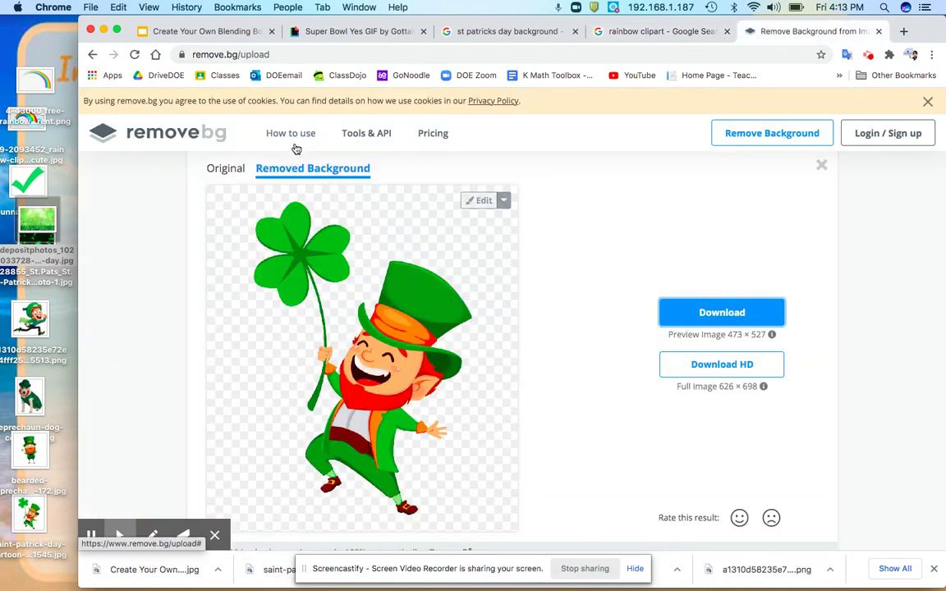
pyautogui.click(713, 314)
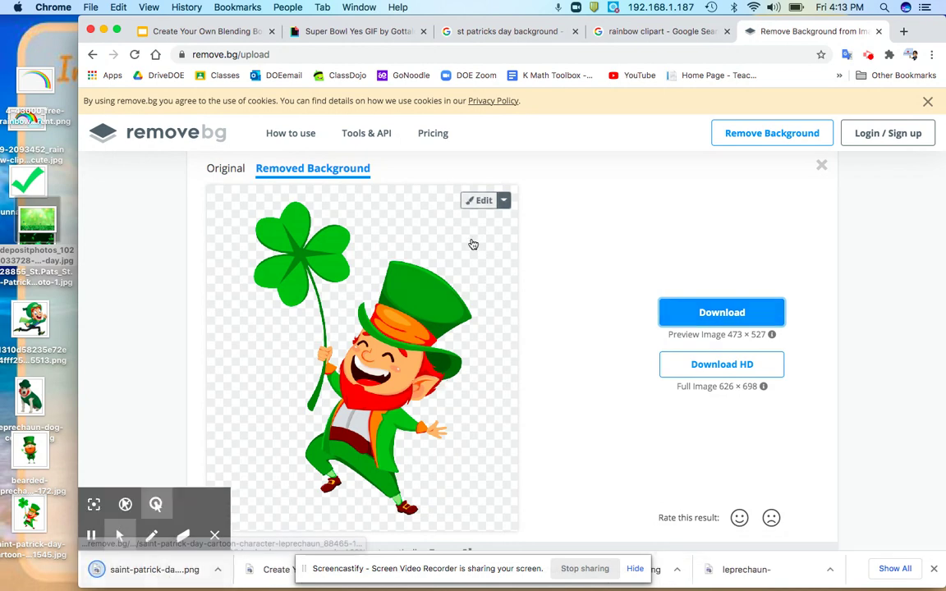
# Step: Return to Google Slides, insert the downloaded leprechaun PNG on slide 5 below the letter l and enlarge it to about 2.5 inches wide
pyautogui.click(168, 31)
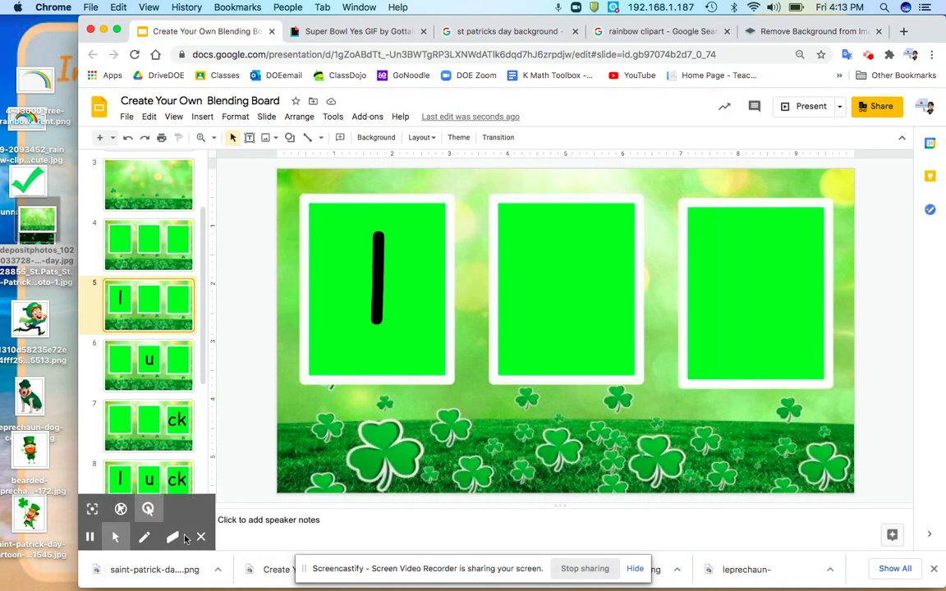
pyautogui.moveTo(156, 577); pyautogui.dragTo(399, 397)
pyautogui.moveTo(341, 430); pyautogui.dragTo(379, 400)
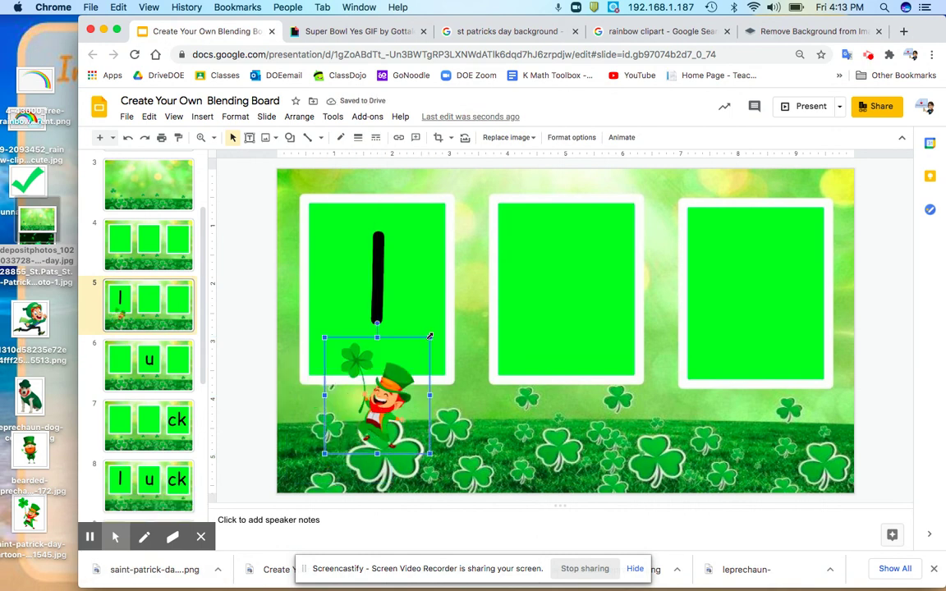
pyautogui.moveTo(430, 335); pyautogui.dragTo(468, 293)
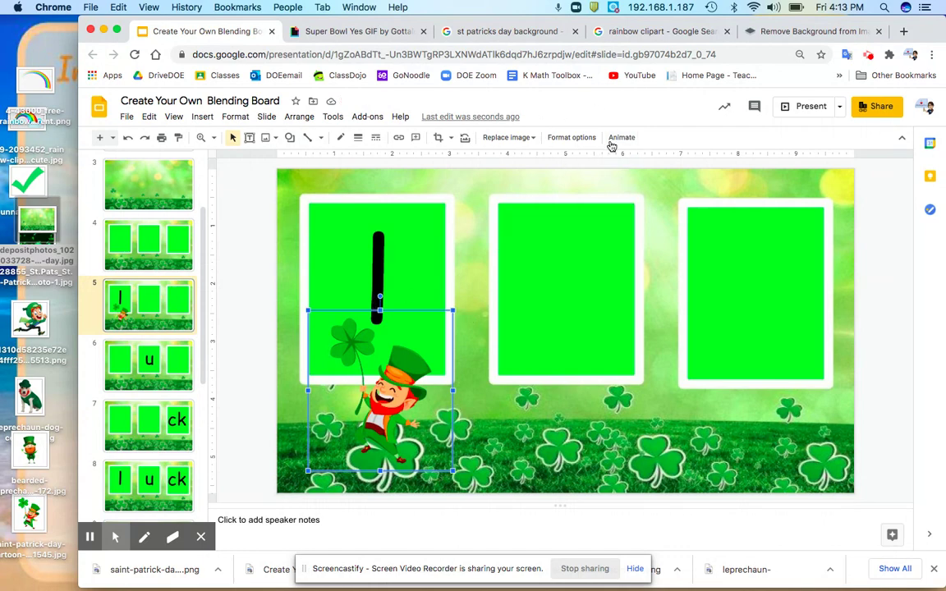
# Step: Animate the leprechaun on slide 5 to fly in from the top on click over 1.9 seconds, and preview the animation
pyautogui.click(622, 138)
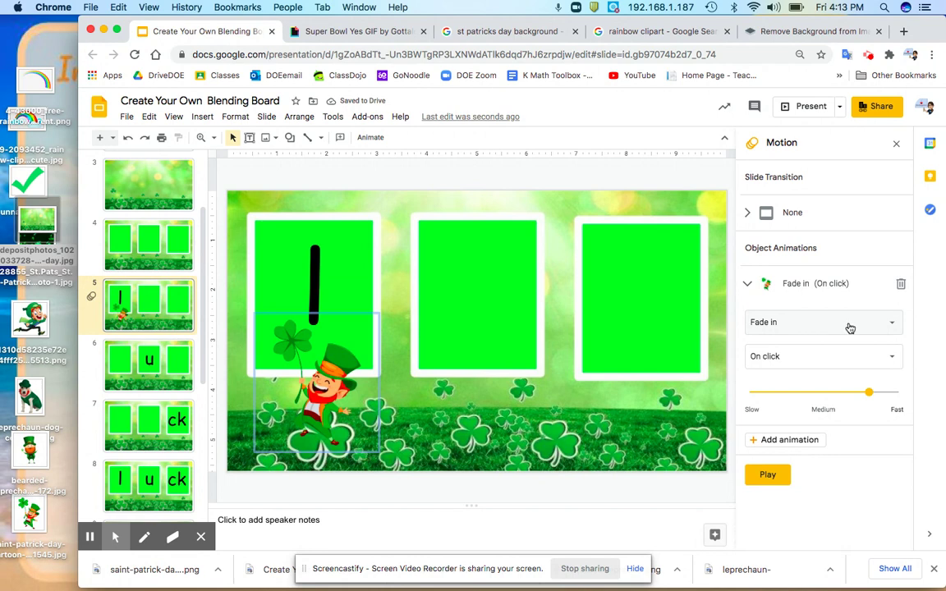
pyautogui.click(850, 325)
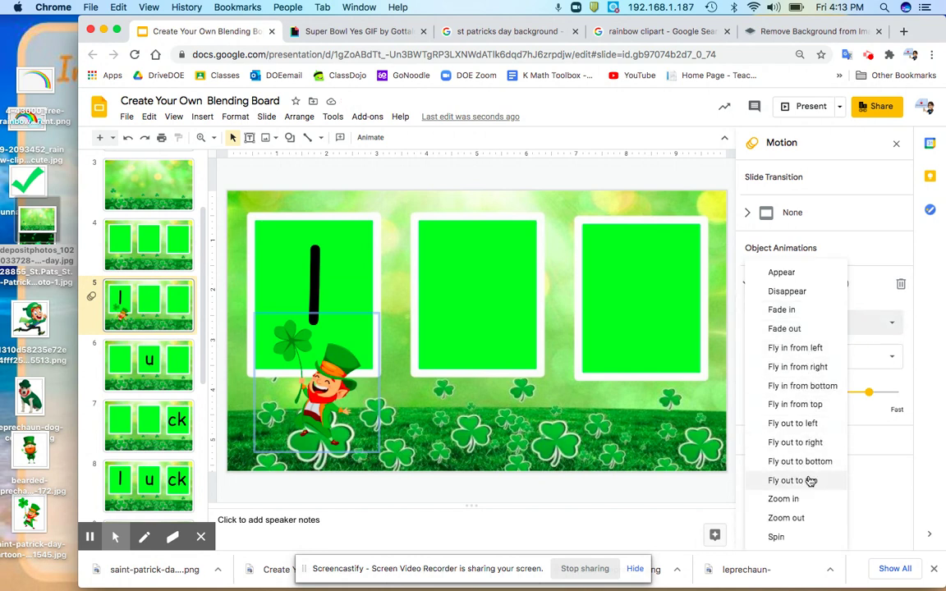
pyautogui.click(800, 405)
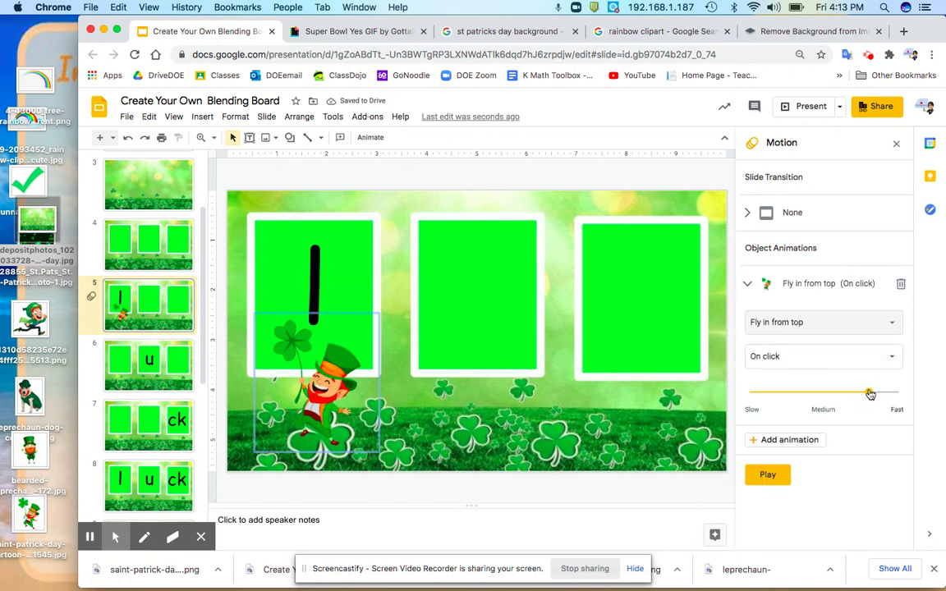
pyautogui.moveTo(869, 393); pyautogui.dragTo(842, 392)
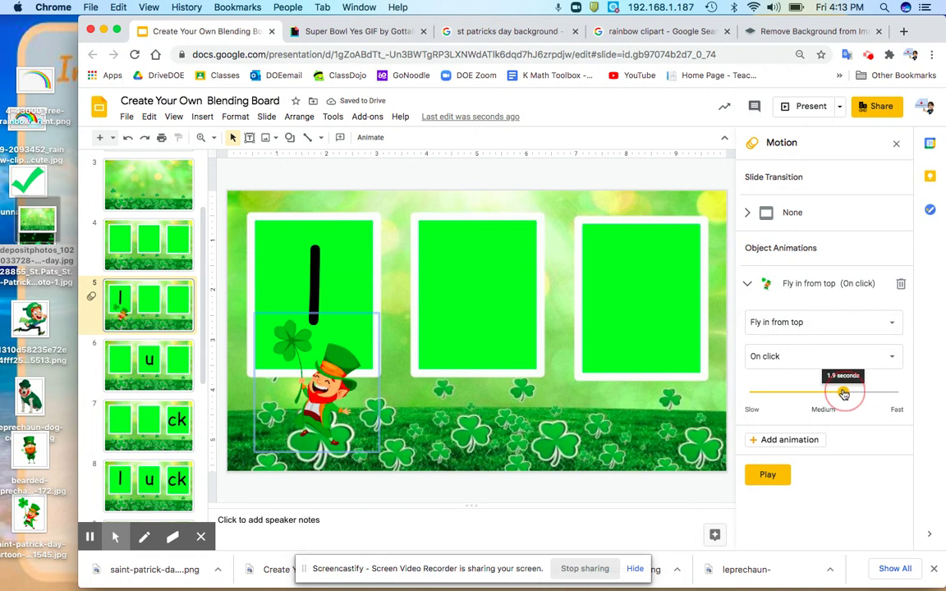
pyautogui.click(773, 477)
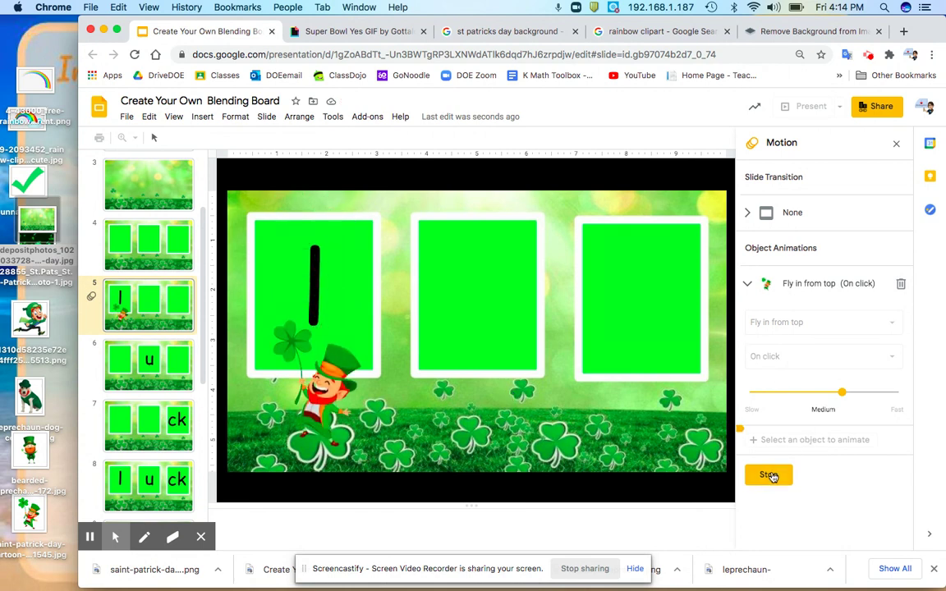
pyautogui.click(896, 143)
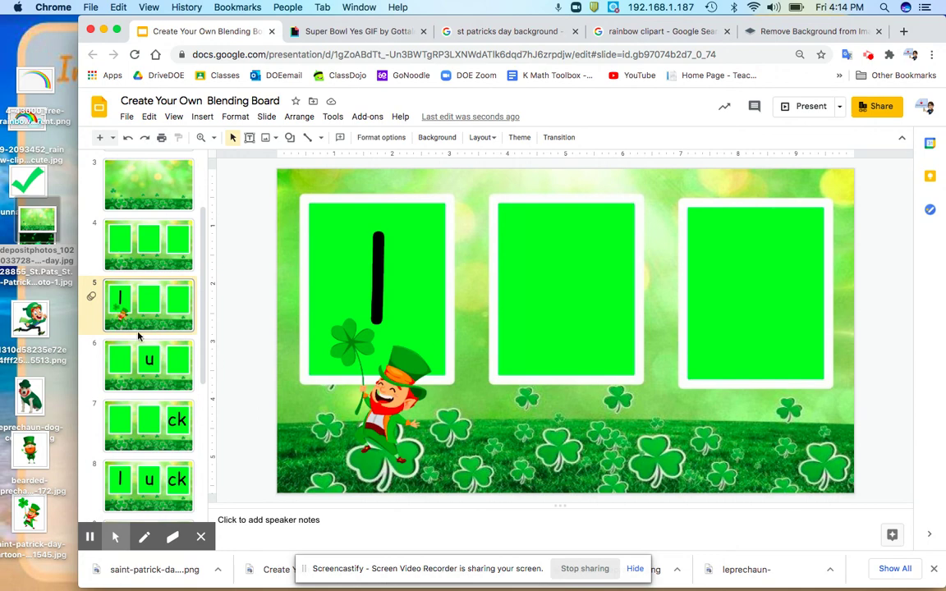
# Step: Present the finished example from slide 9 through its animations to slide 12, and exit the slideshow
pyautogui.scroll(-5, 140, 339)
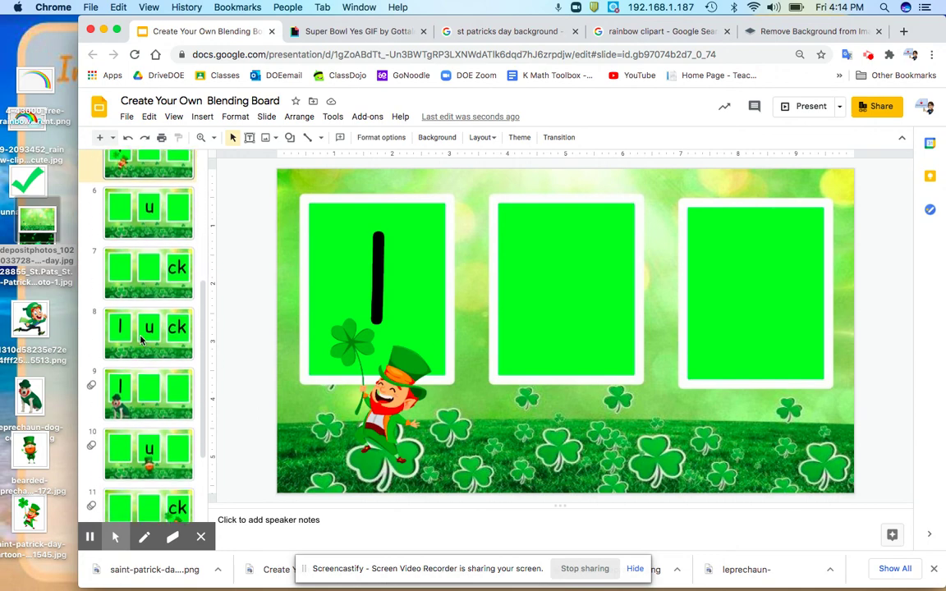
pyautogui.scroll(-1, 140, 339)
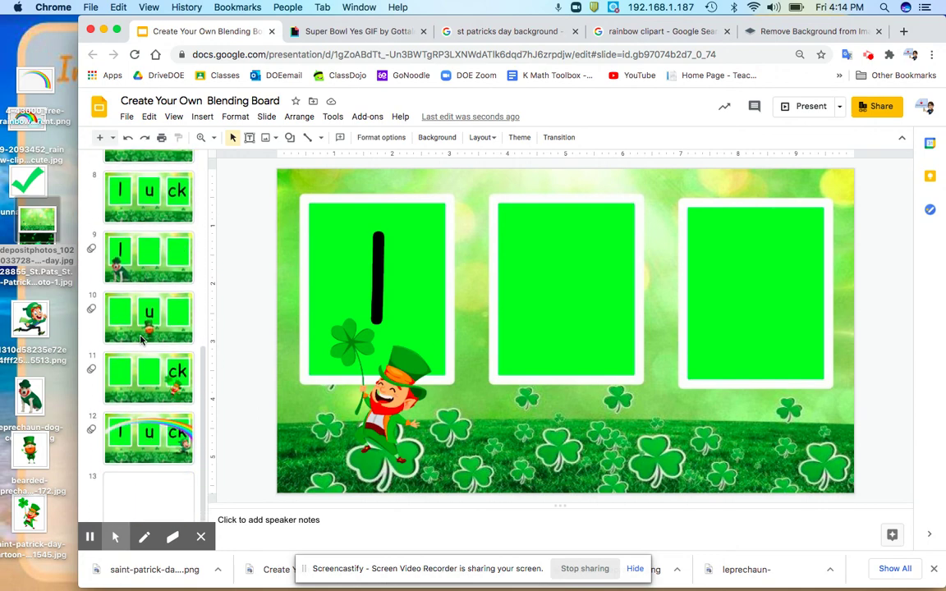
pyautogui.click(143, 269)
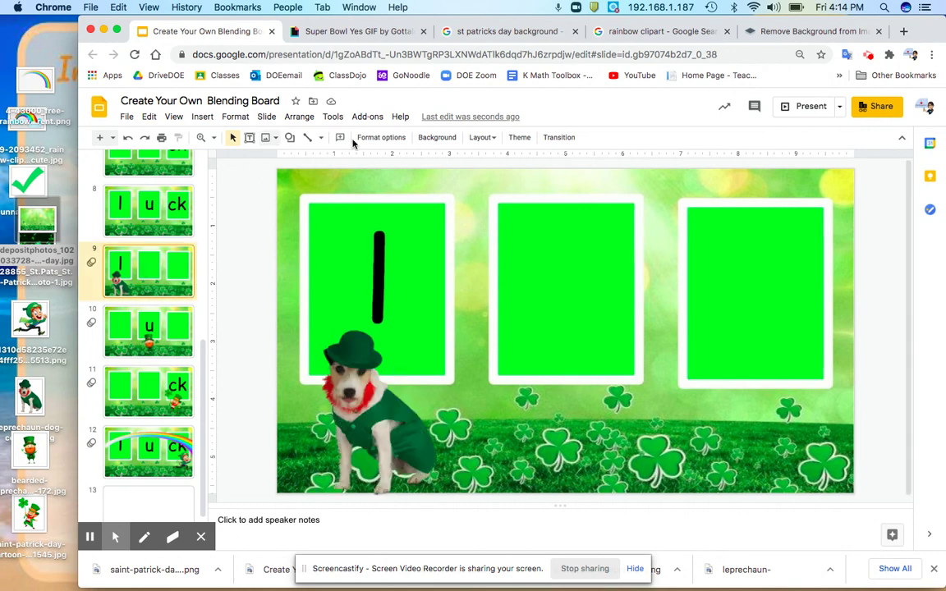
pyautogui.click(811, 106)
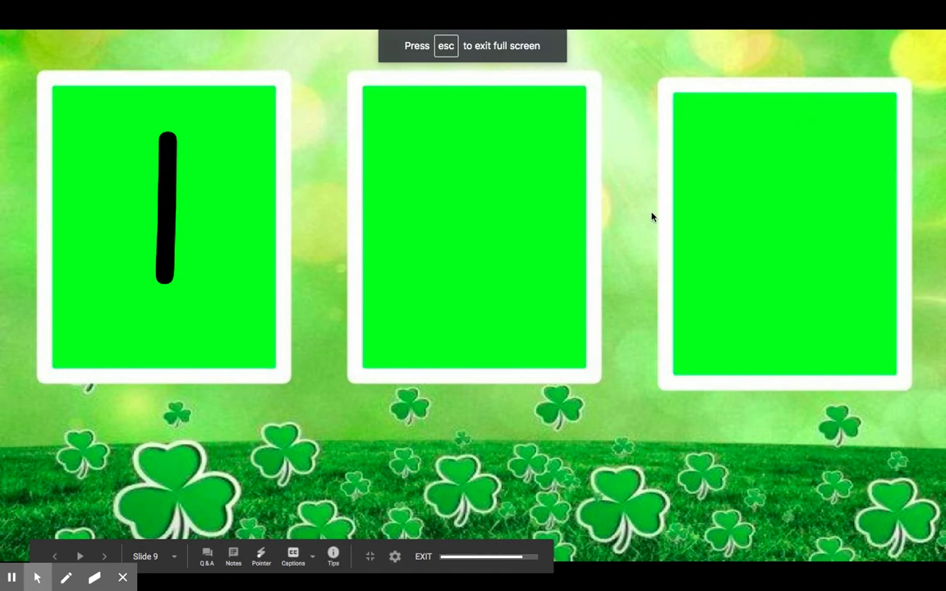
pyautogui.click(544, 278)
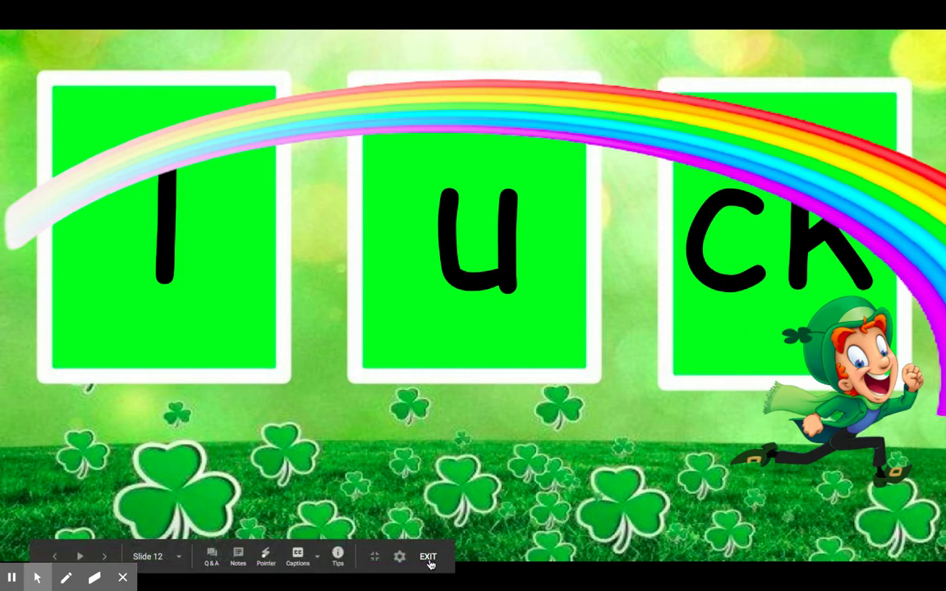
pyautogui.click(428, 558)
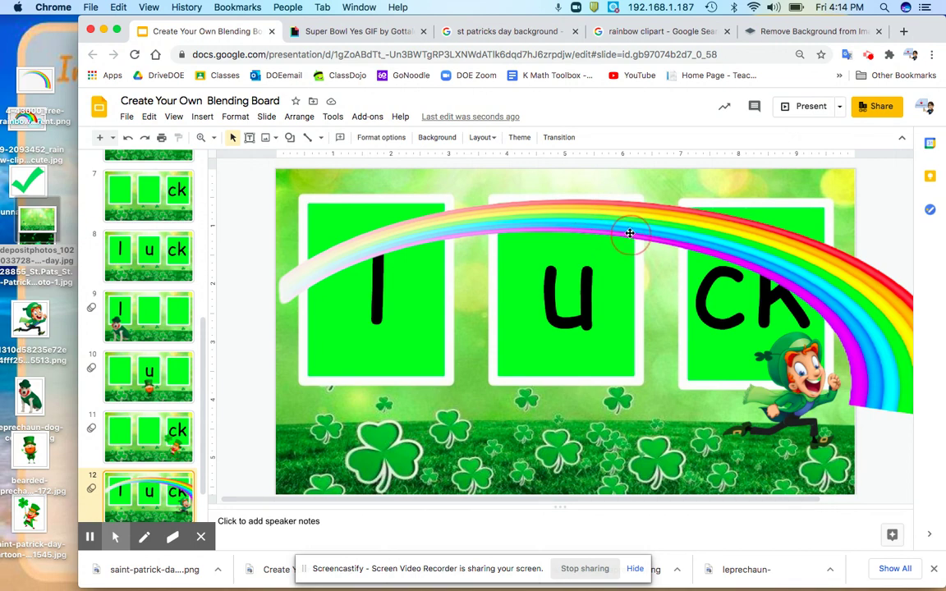
# Step: Add another on-click Fade in animation to the rainbow image on slide 12
pyautogui.click(685, 243)
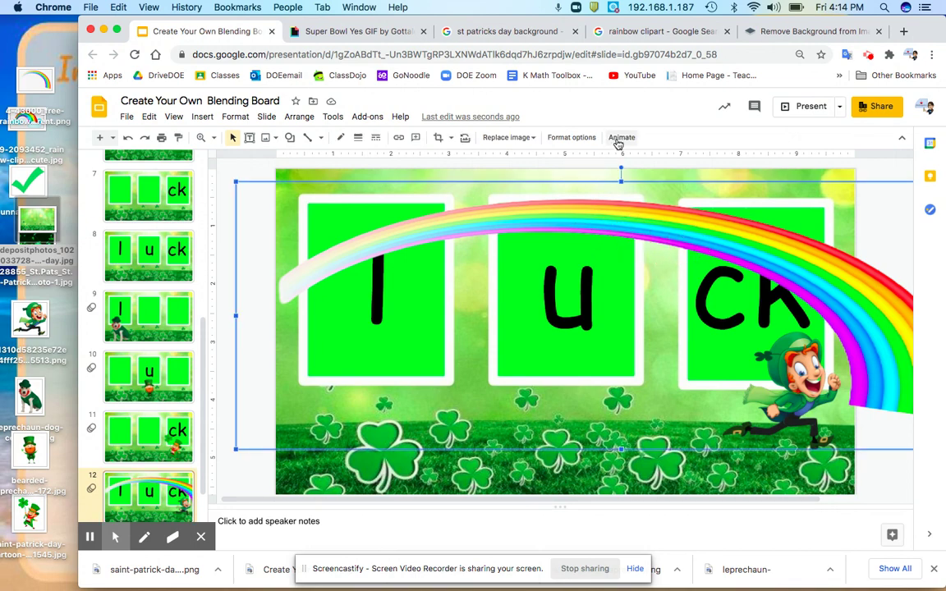
pyautogui.click(619, 138)
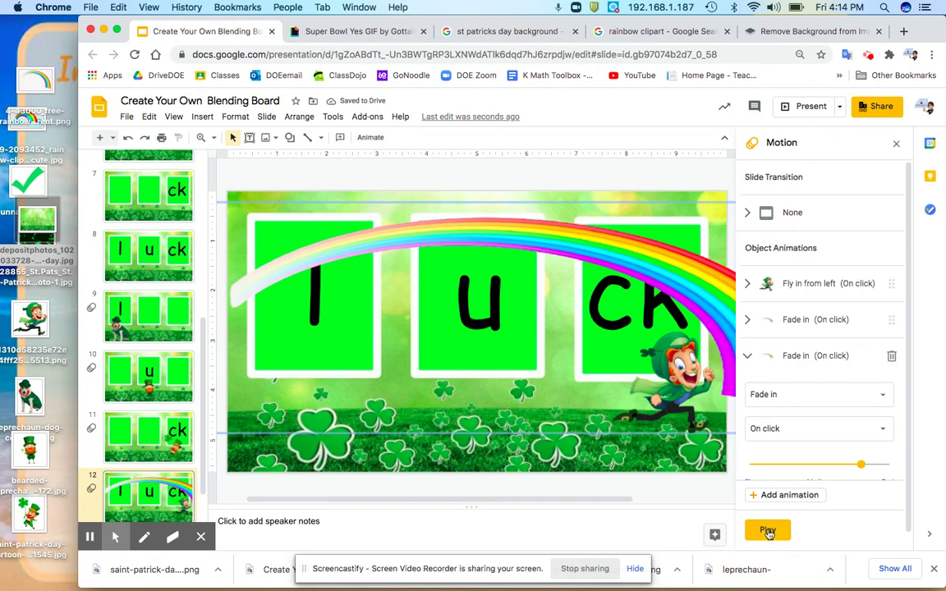
pyautogui.click(896, 142)
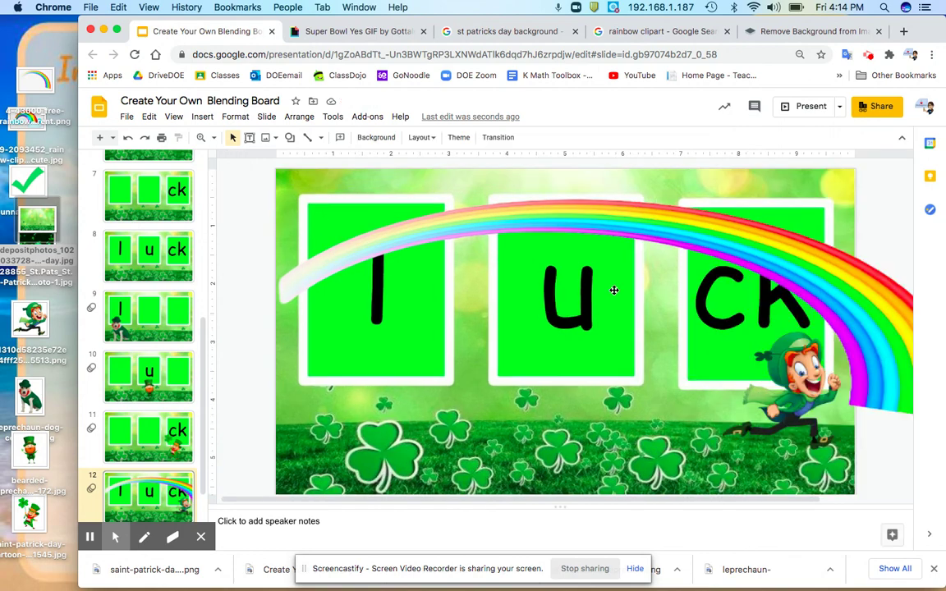
# Step: Return to slide 1 to review the checklist for creating a blending board
pyautogui.scroll(10, 155, 237)
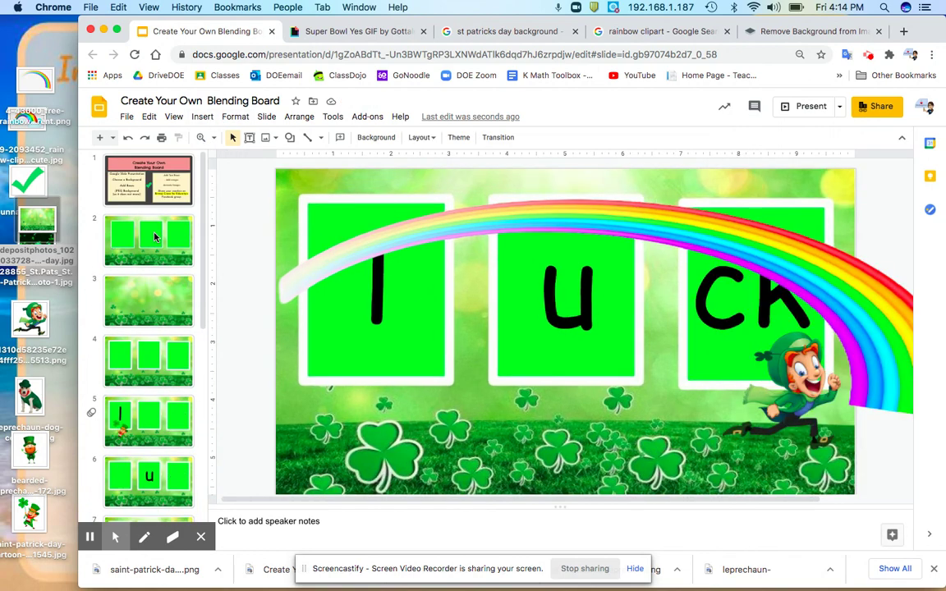
pyautogui.click(160, 182)
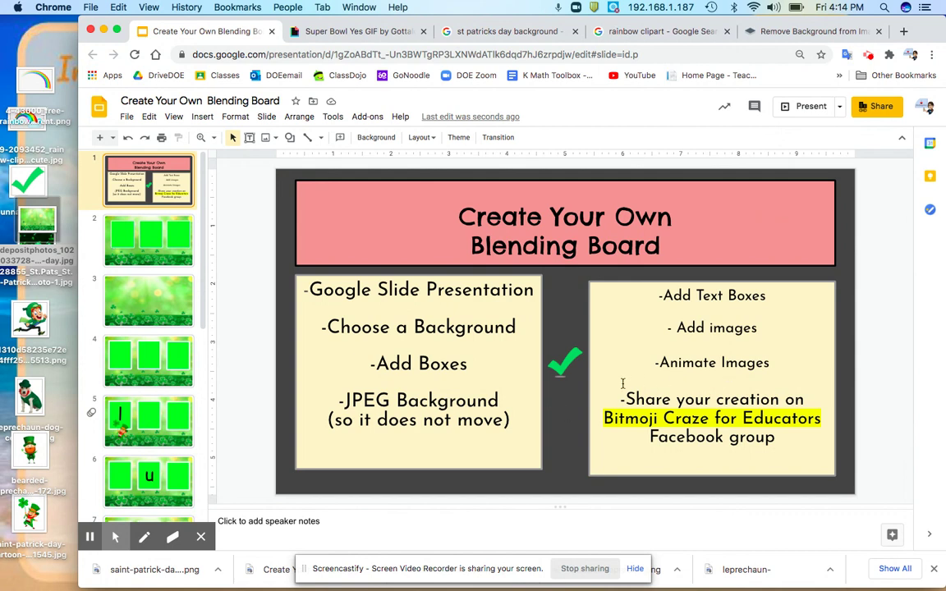